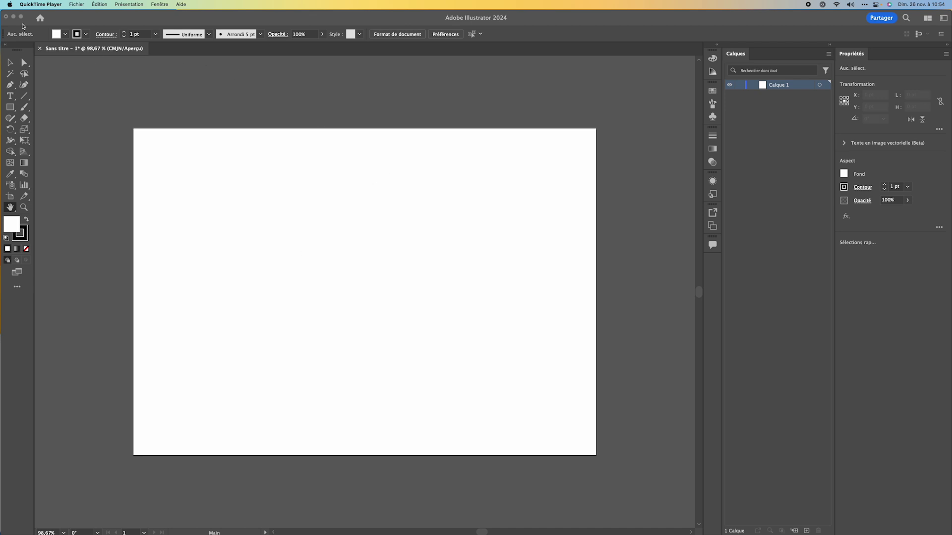
Import 1_sélections.tif with its embedded colour profile and place it across the upper artboard, about 814 × 370 pt.
left_click(72, 5)
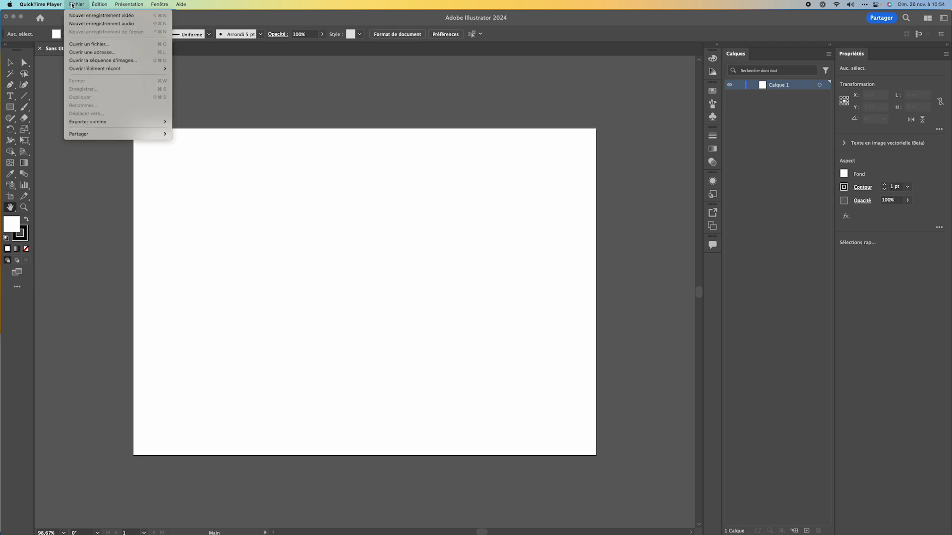
left_click(307, 15)
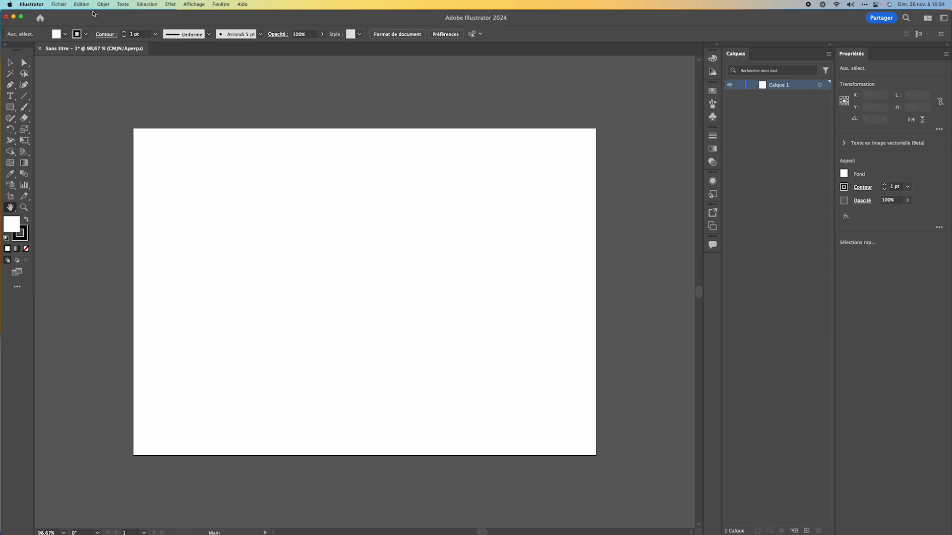
left_click(61, 5)
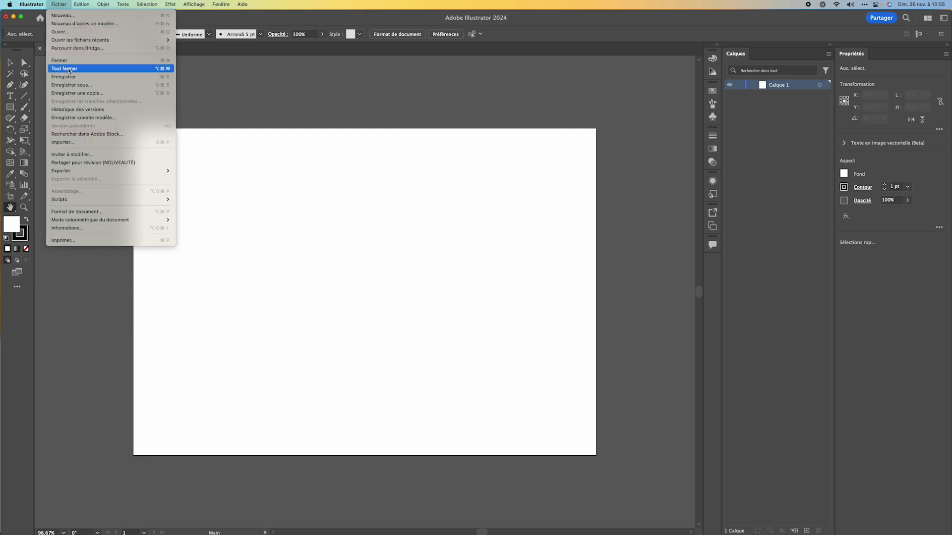
left_click(71, 143)
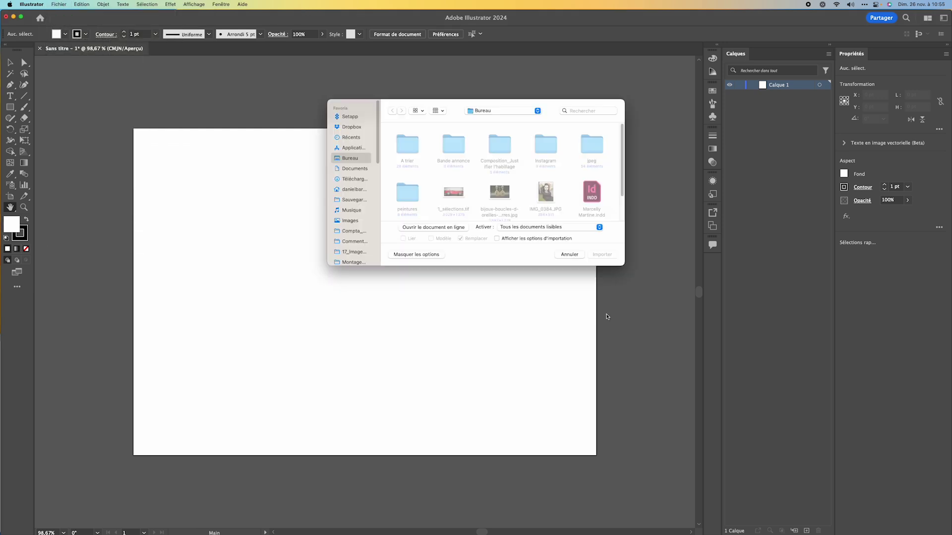
double_click(453, 193)
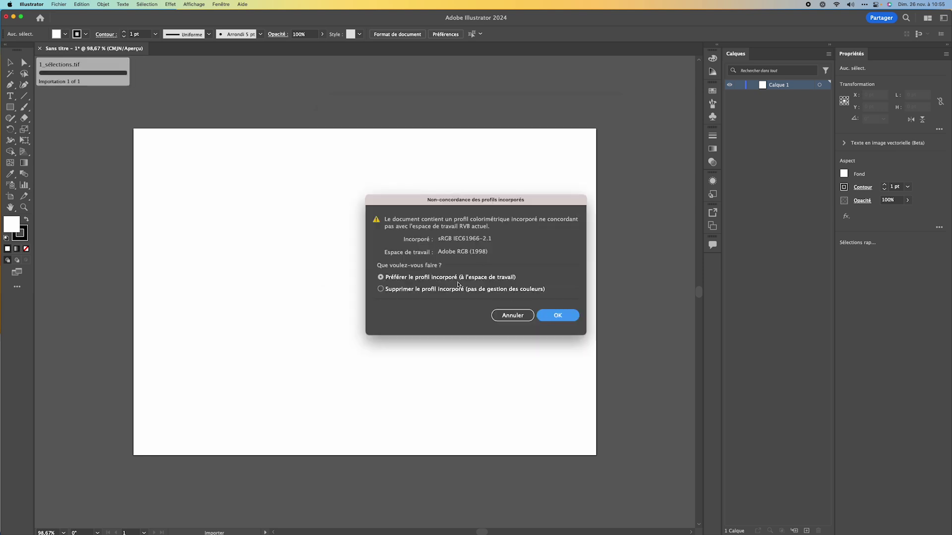
left_click(552, 317)
left_click_drag(140, 142, 615, 347)
key("space")
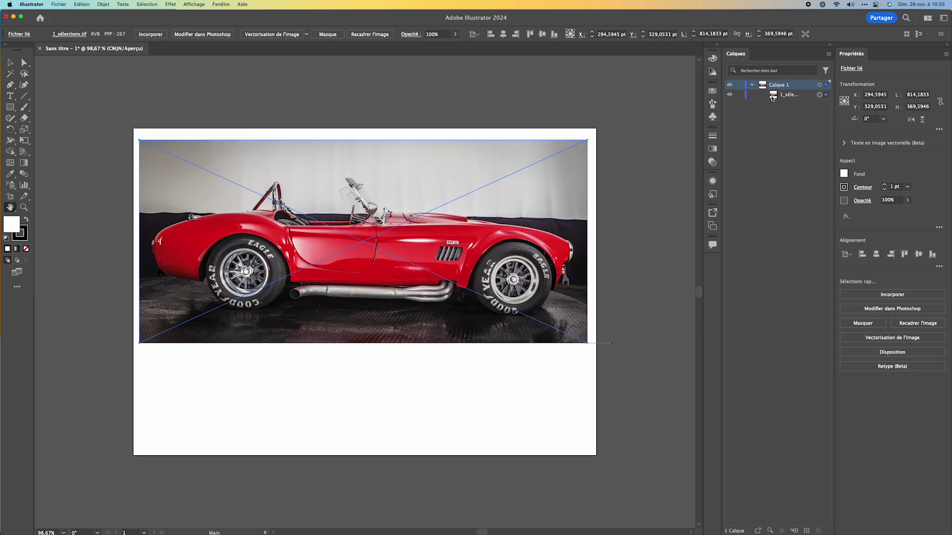
left_click(803, 96)
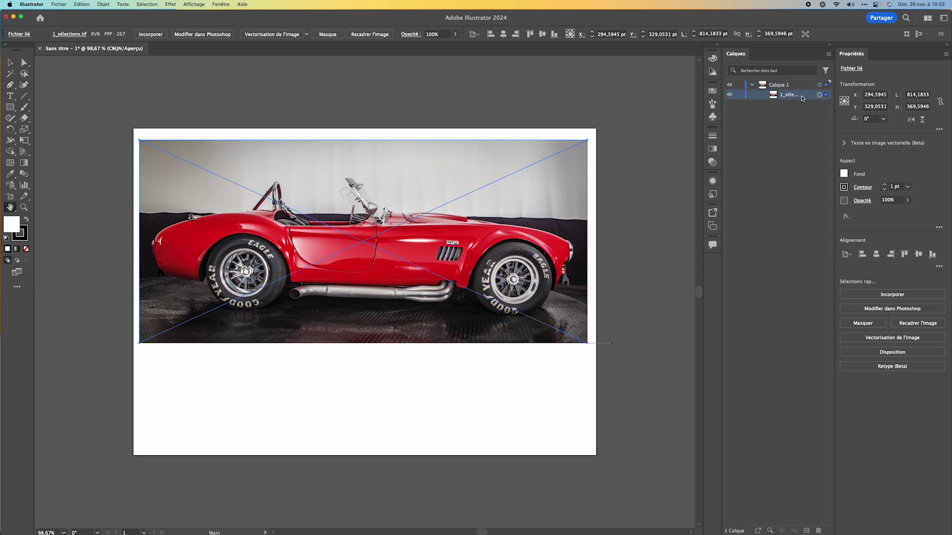
double_click(805, 97)
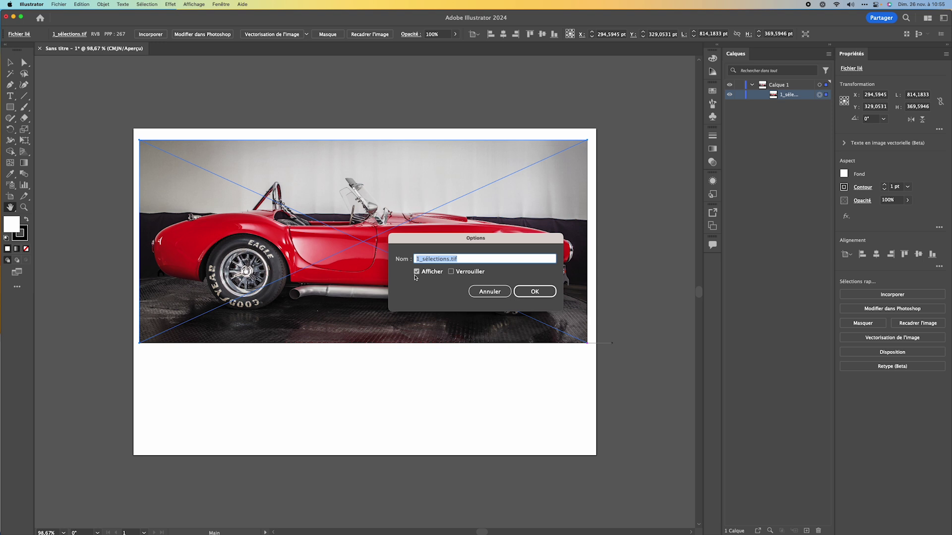
left_click(496, 296)
Turn the layer Calque 1 into a template layer with its images dimmed to 30%.
left_click(795, 85)
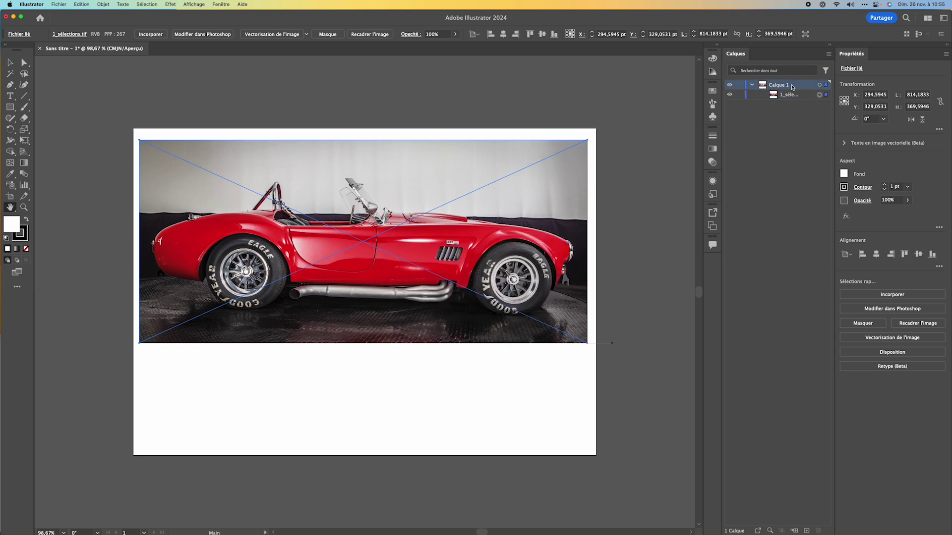
double_click(792, 86)
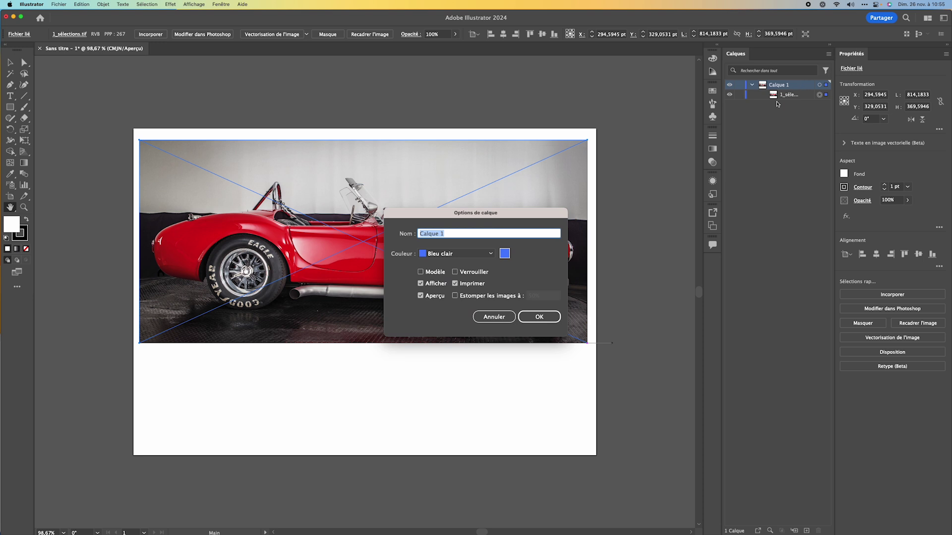
left_click(420, 272)
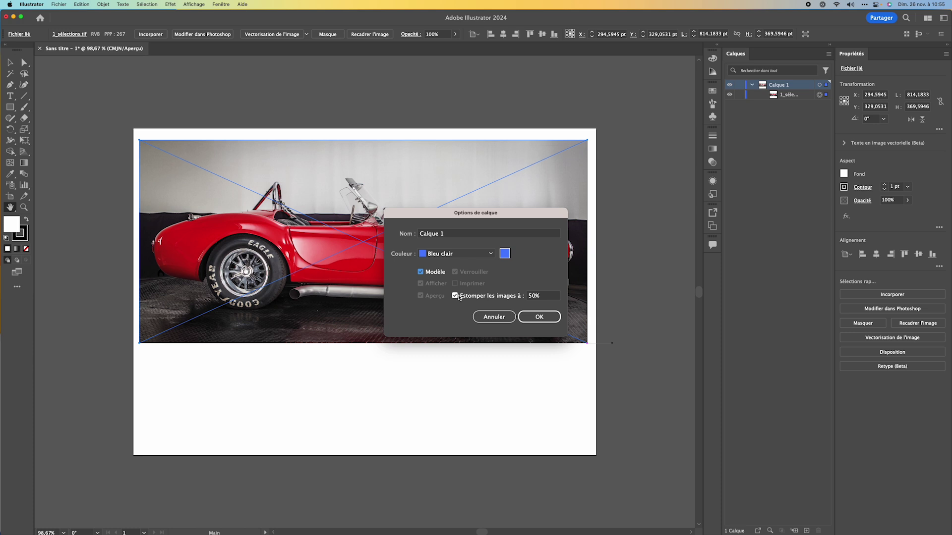
left_click(530, 296)
type("30%")
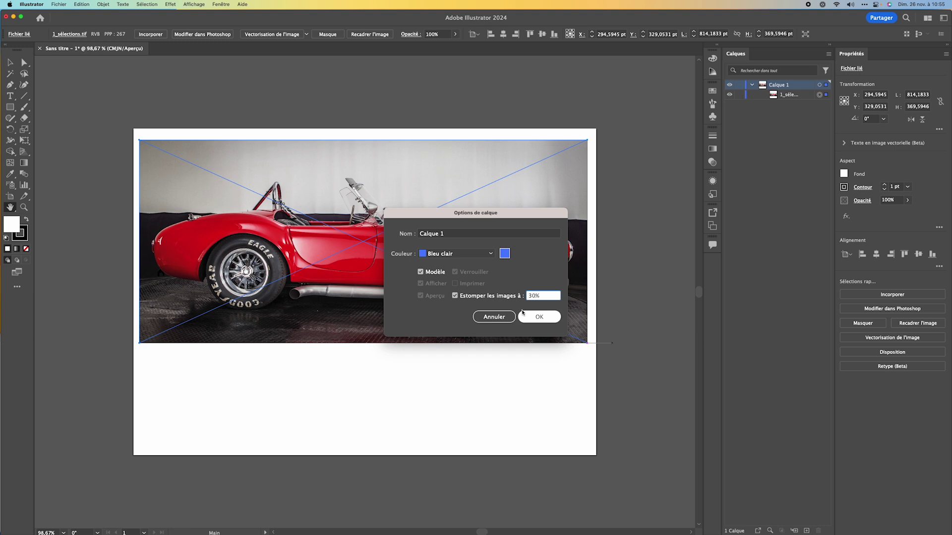
left_click(537, 316)
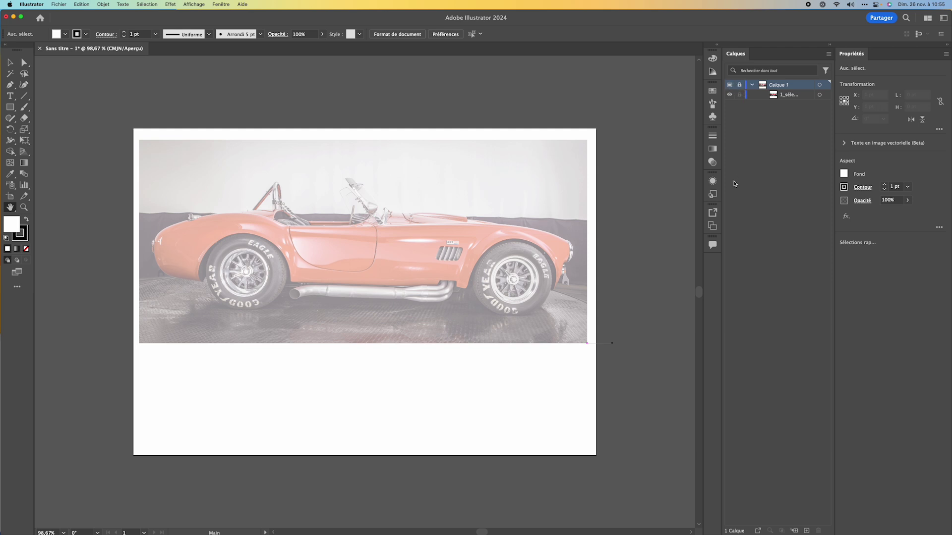
Add a new layer above the template layer and set its layer colour to Vert.
left_click_drag(348, 249, 348, 252)
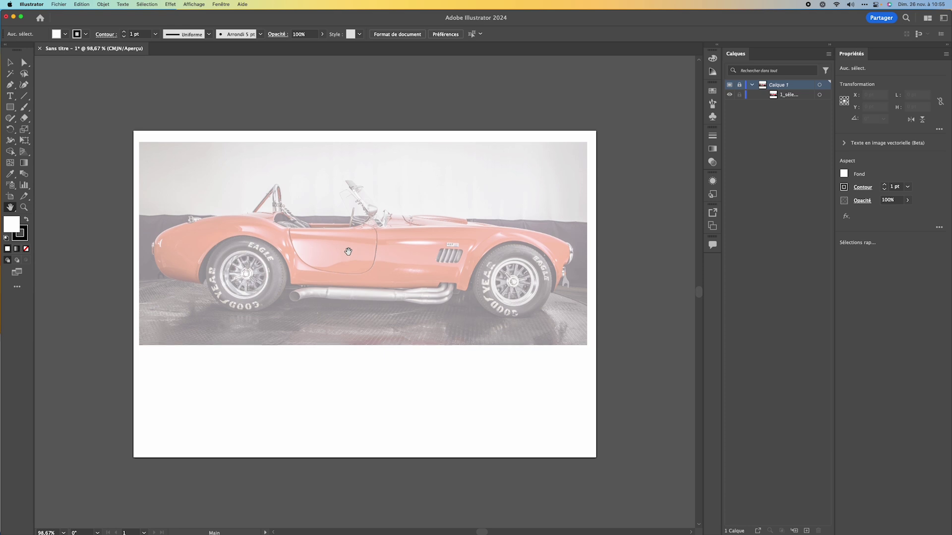
scroll(348, 251, "down", 2, "alt")
scroll(348, 252, "up", 3, "alt")
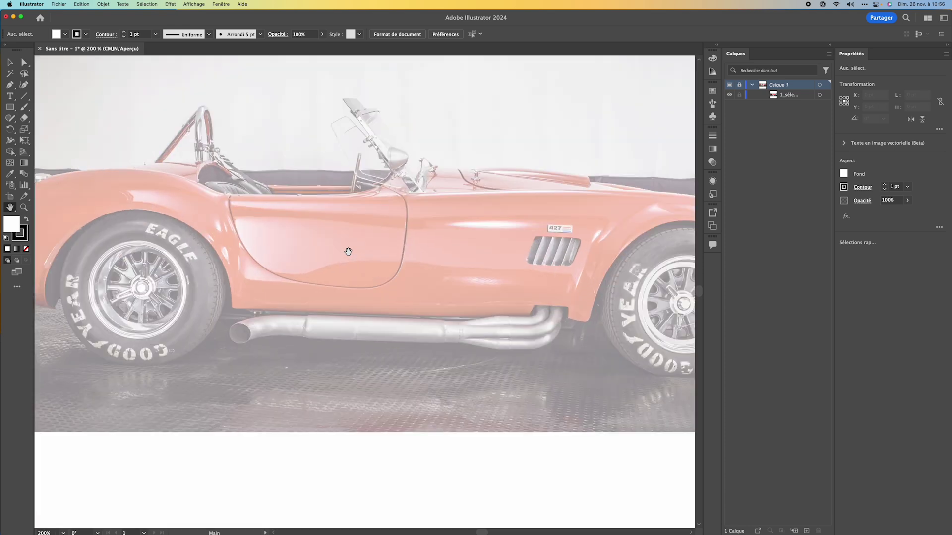
scroll(348, 251, "up", 2, "alt")
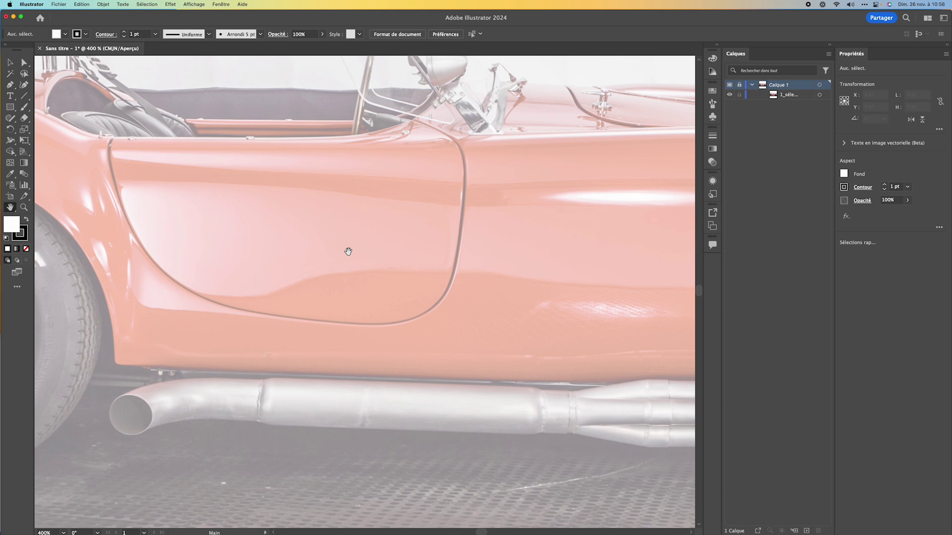
scroll(348, 251, "up", 2, "alt")
scroll(348, 251, "down", 1, "alt")
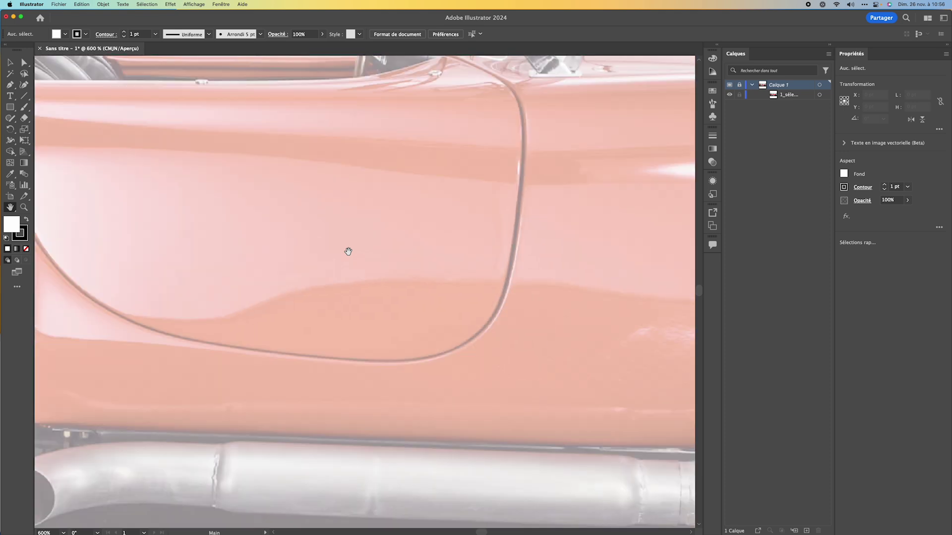
left_click_drag(299, 238, 416, 291)
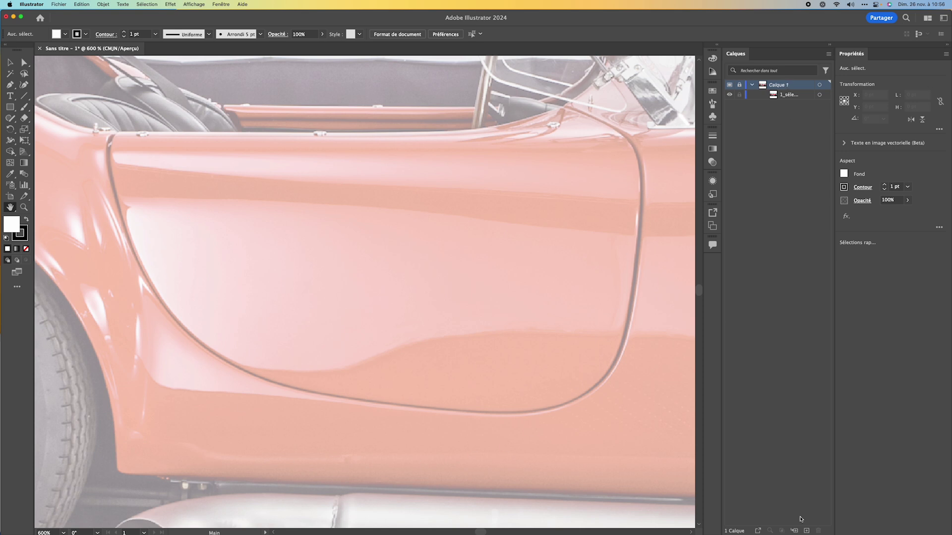
left_click(805, 530)
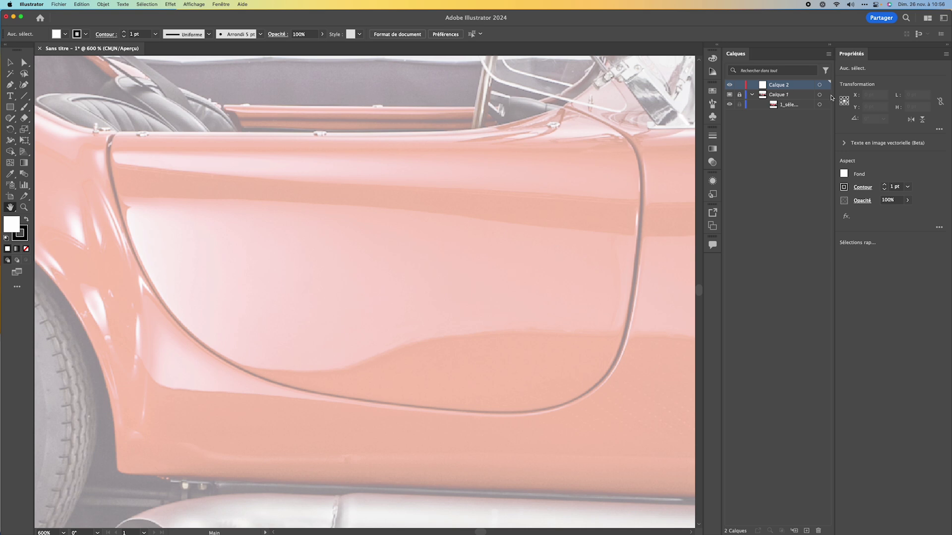
double_click(802, 85)
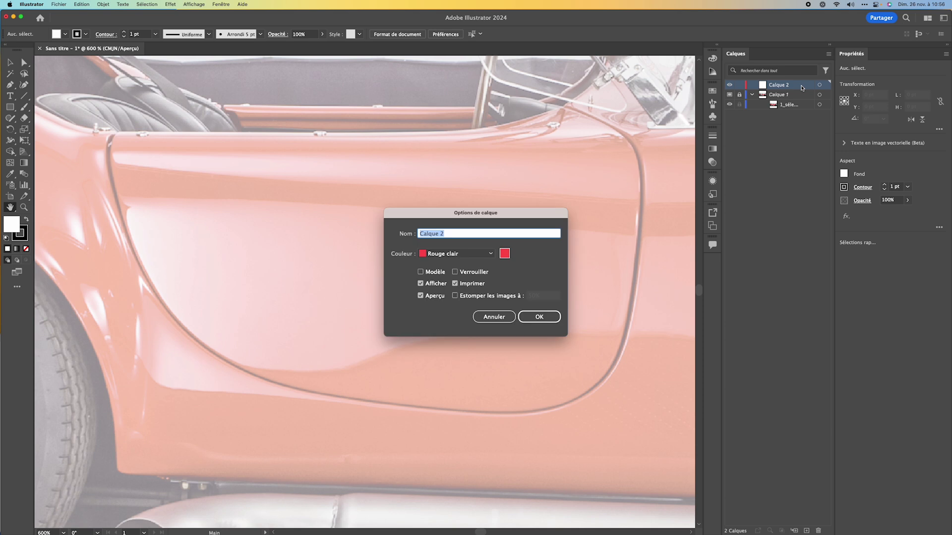
left_click(485, 255)
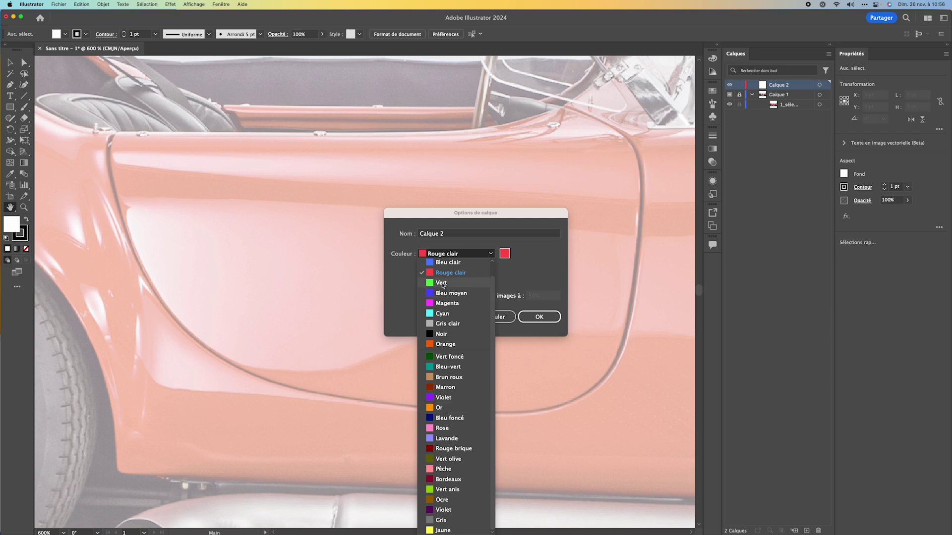
left_click(422, 283)
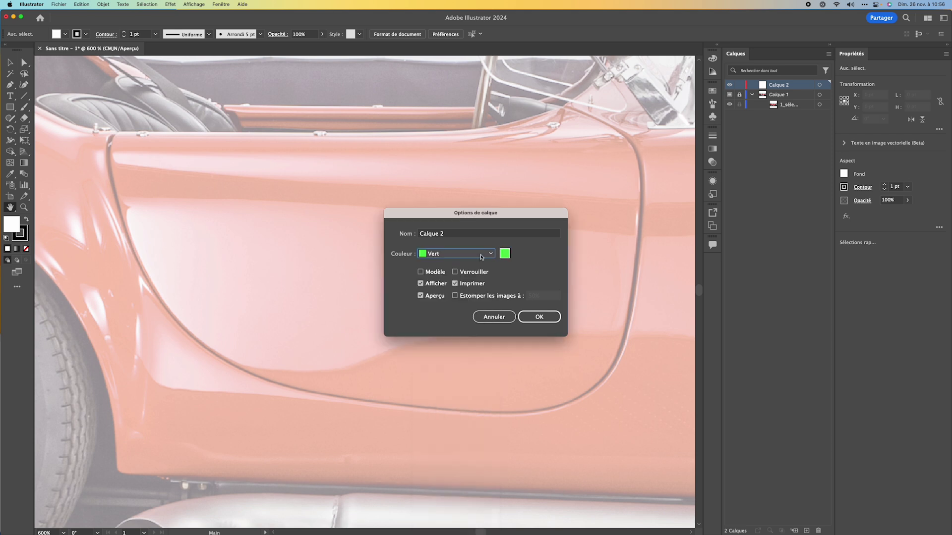
left_click(541, 317)
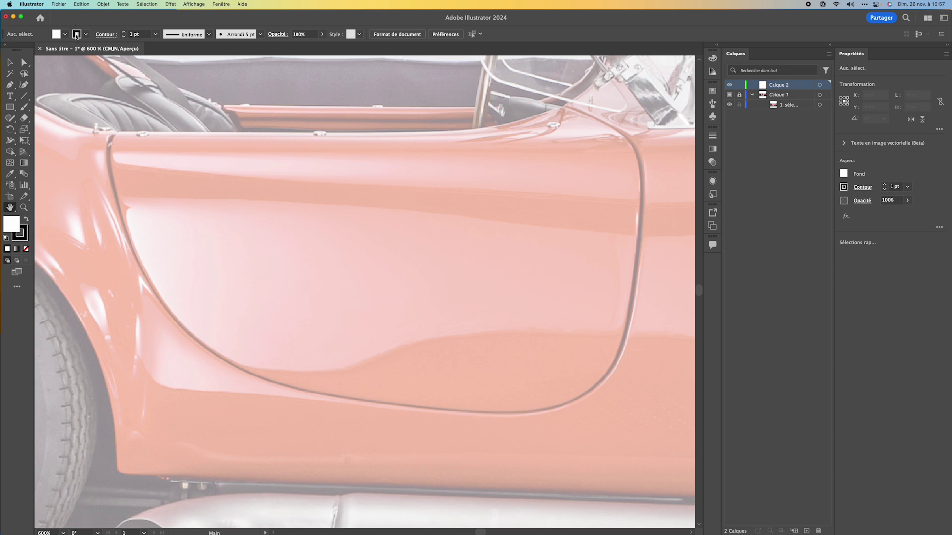
Trace the upper front curve of the car door with the Pen tool, using no fill, a 2 pt stroke and smooth anchor points.
left_click(9, 86)
left_click(65, 34)
left_click(6, 50)
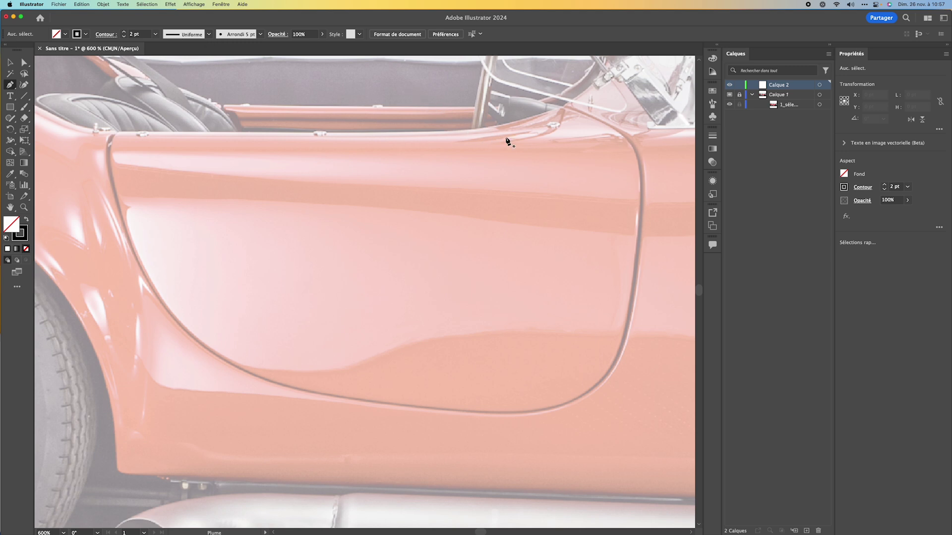
left_click(564, 107)
left_click_drag(564, 108, 579, 113)
left_click_drag(581, 115, 584, 116)
left_click_drag(584, 116, 585, 117)
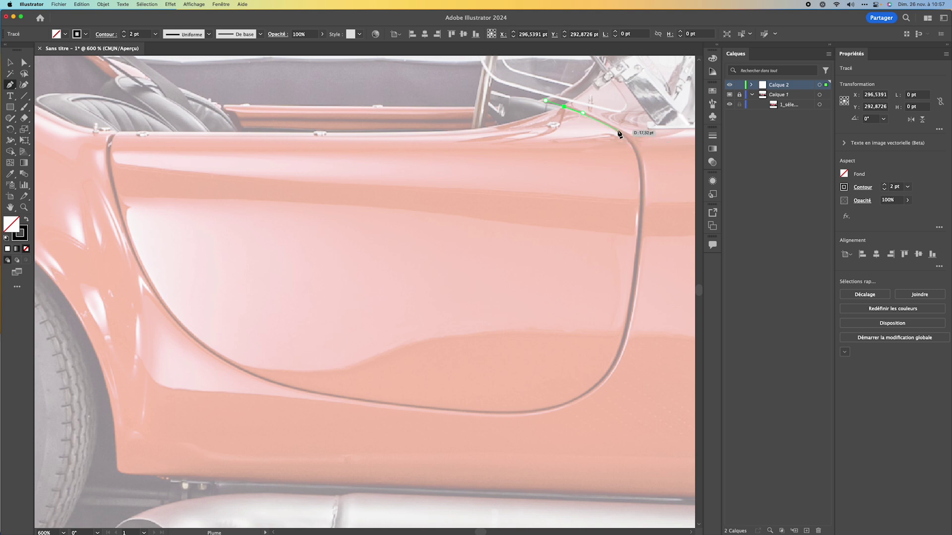
left_click_drag(618, 132, 631, 142)
left_click(632, 145)
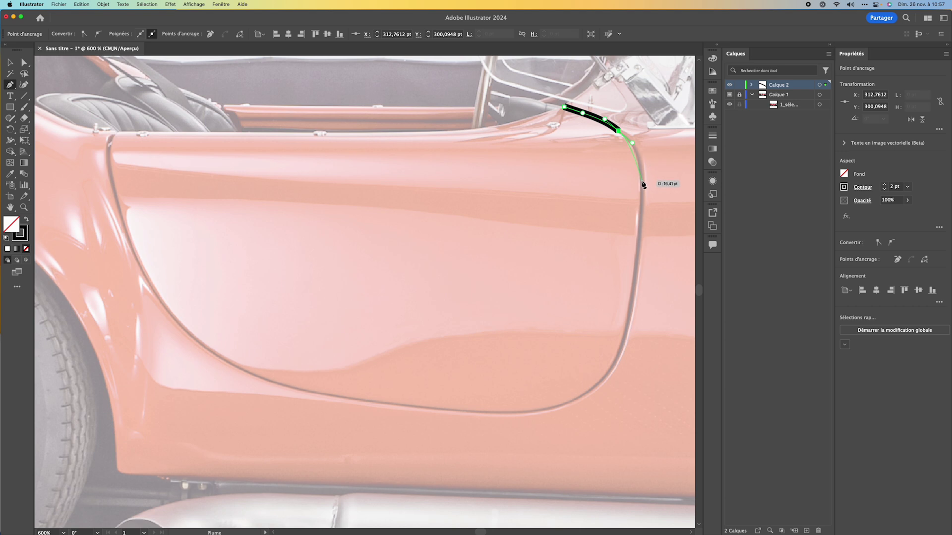
left_click_drag(642, 182, 642, 210)
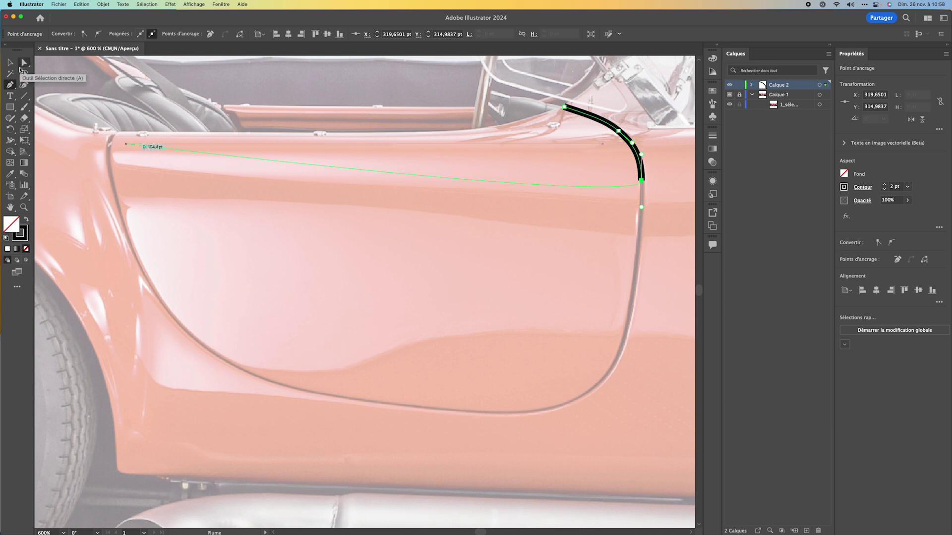
Reduce the stroke weight of the door path to 0.5 pt.
left_click(10, 86)
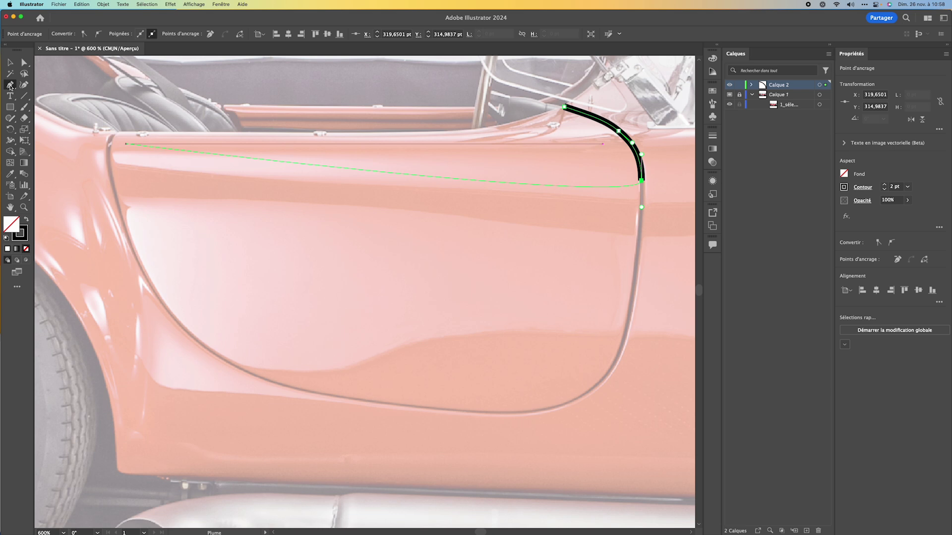
left_click(24, 231)
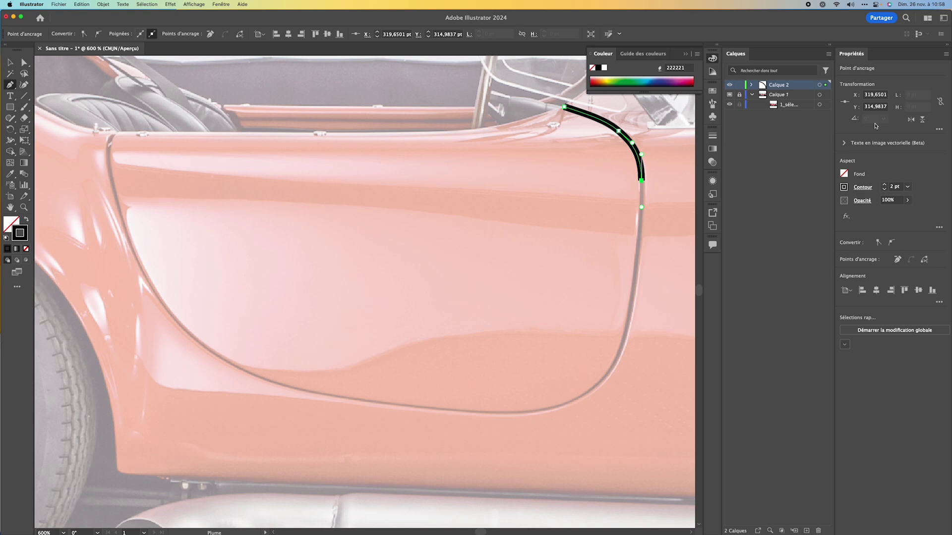
left_click(884, 190)
left_click(884, 189)
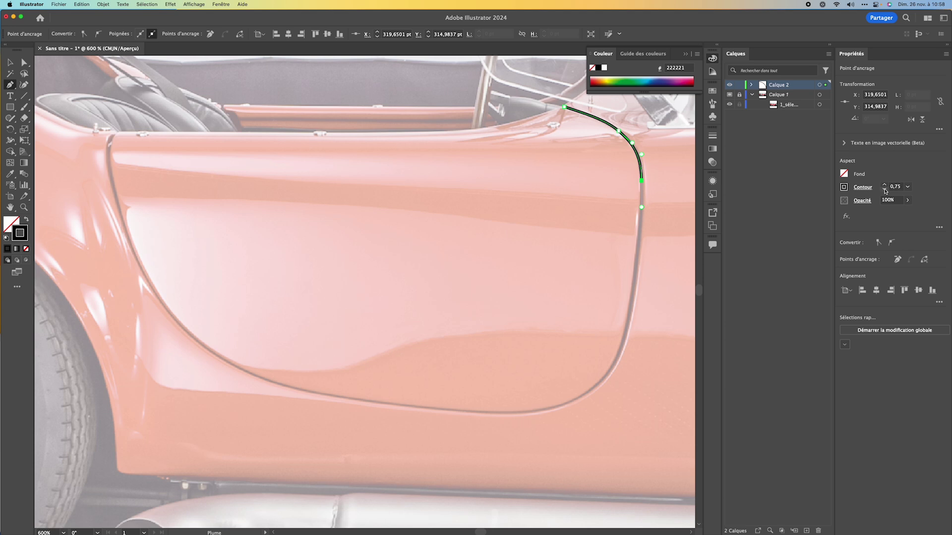
left_click(885, 189)
left_click(686, 54)
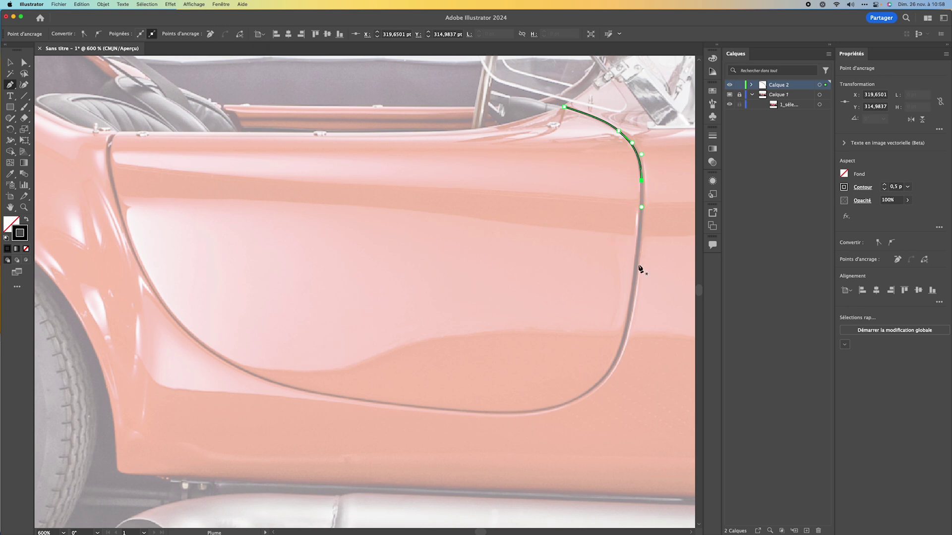
Continue the door path with smooth anchor points down the front edge and onto the bottom edge of the door.
left_click(628, 322)
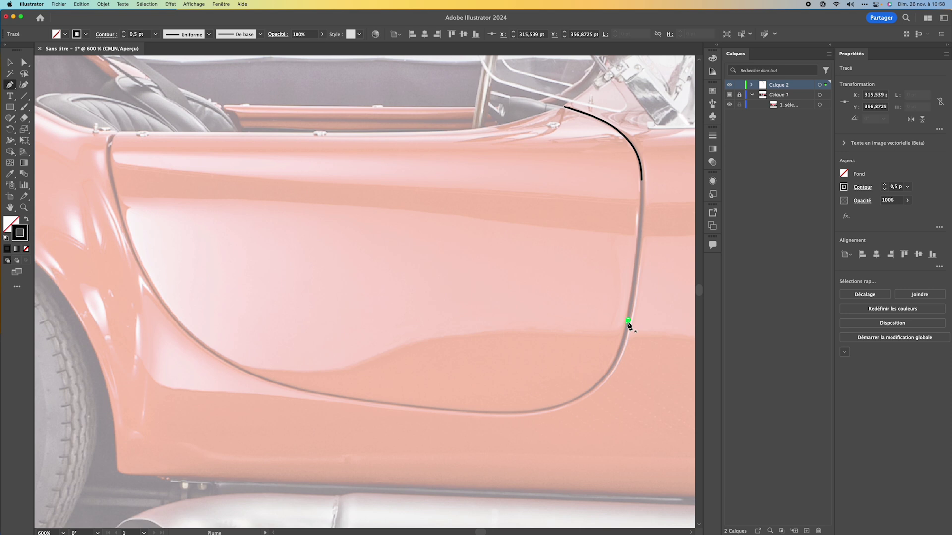
key("super+z")
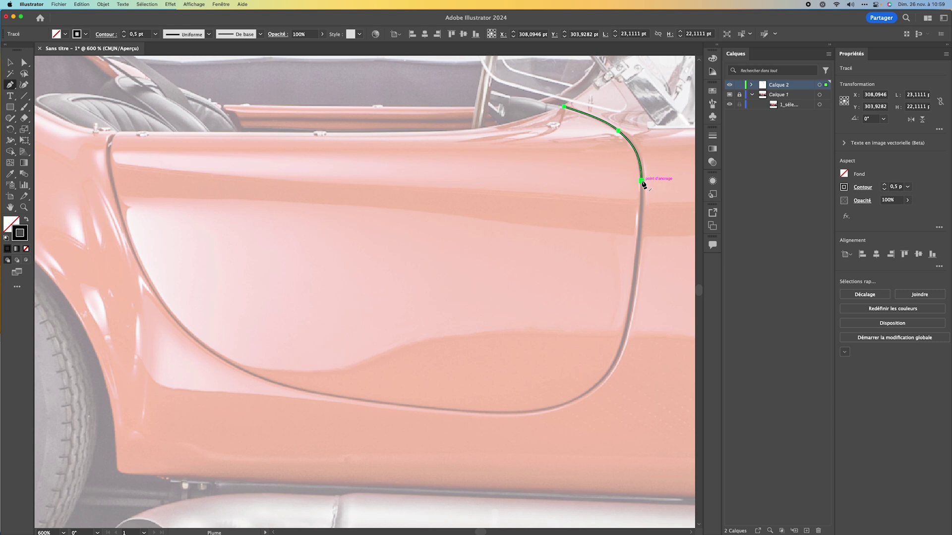
left_click_drag(642, 181, 641, 217)
left_click_drag(640, 217, 640, 214)
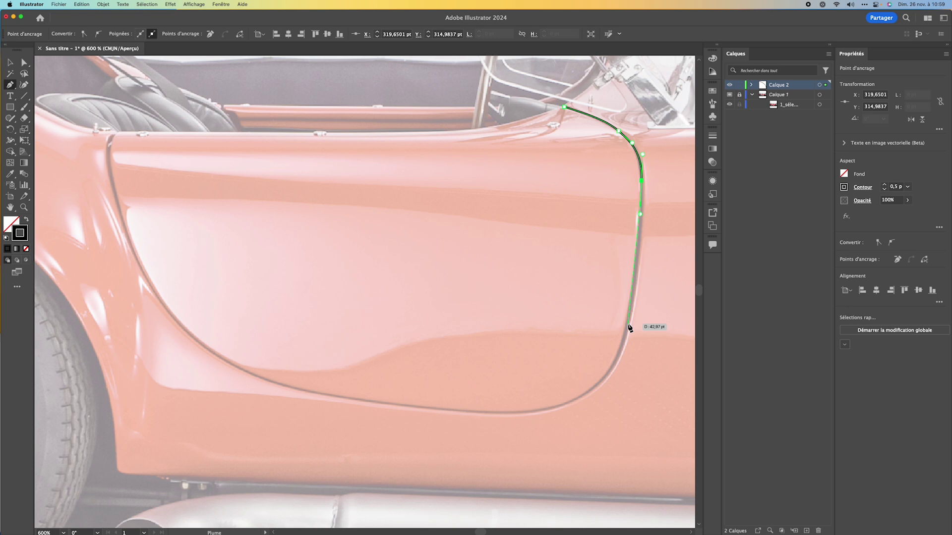
left_click_drag(628, 325, 621, 350)
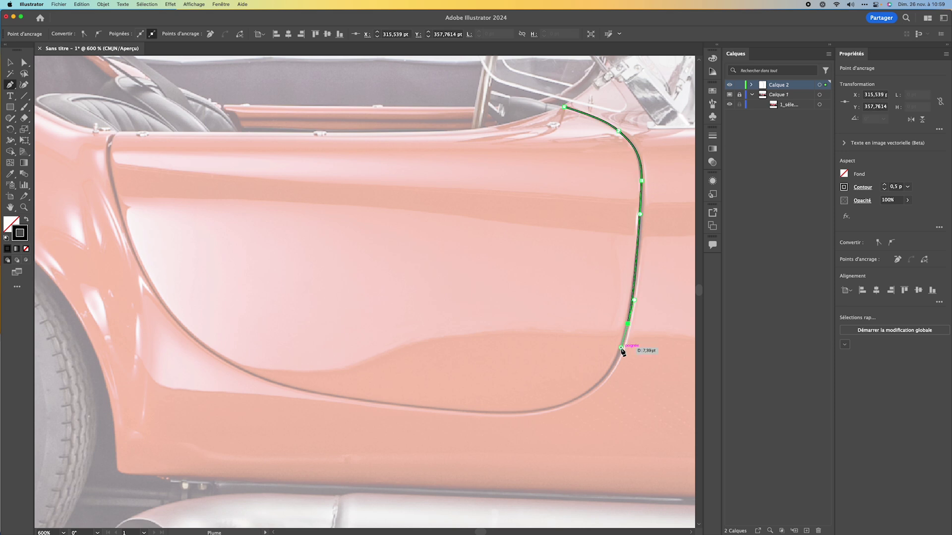
left_click_drag(499, 414, 452, 414)
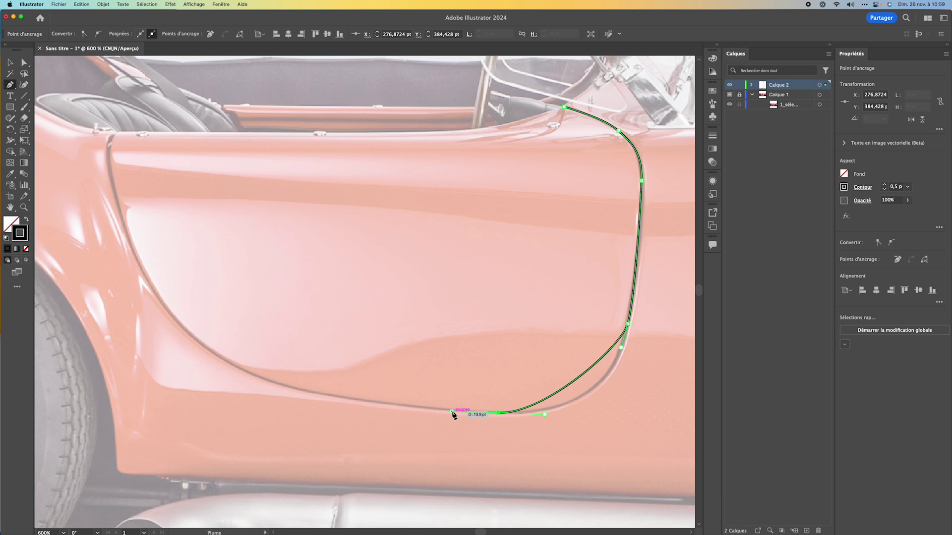
Adjust the handles at both ends of the lower front curve so the segment follows the door line.
key("super")
key("super")
key("super")
left_click_drag(620, 348, 610, 412)
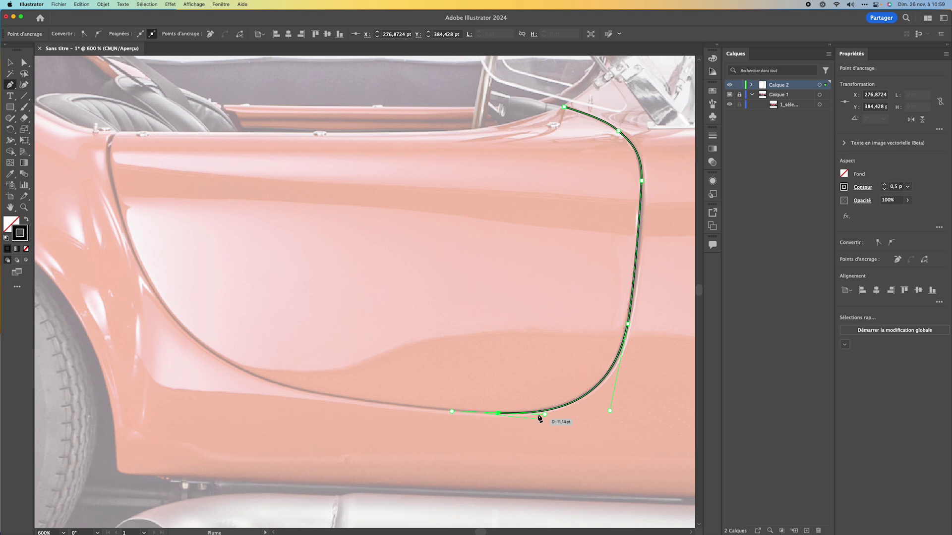
left_click_drag(544, 414, 547, 414)
key("Escape")
Extend the path along the door's bottom edge and up the rear edge to the upper rear corner.
left_click(287, 387)
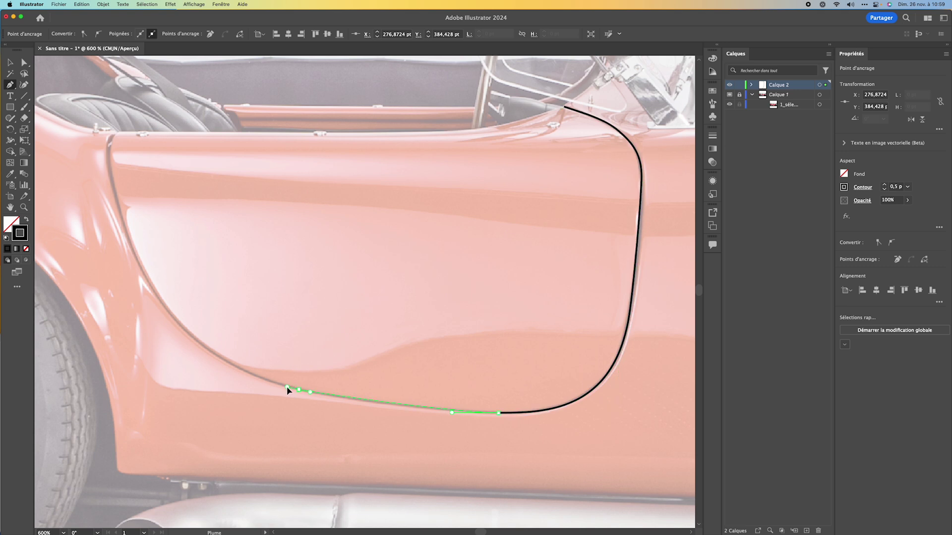
left_click(151, 290)
left_click_drag(150, 286, 122, 228)
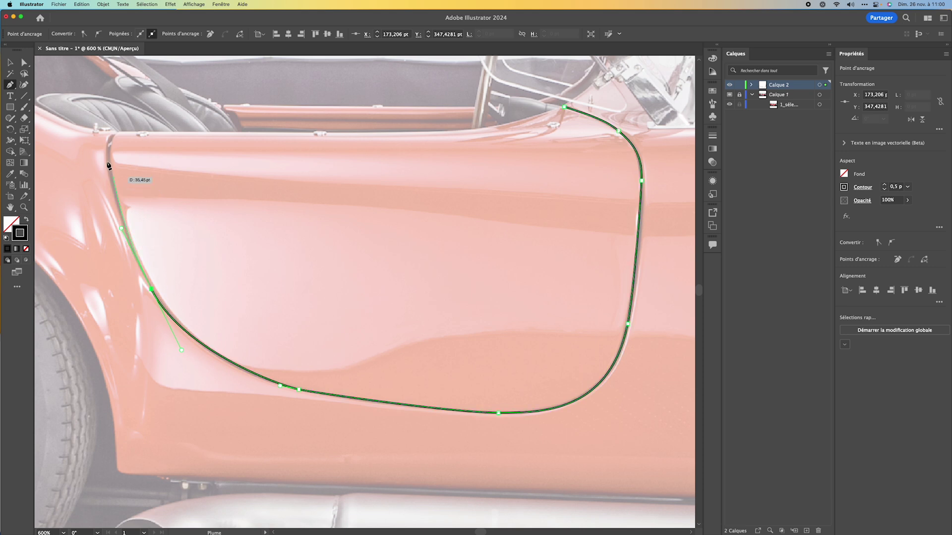
left_click_drag(108, 157, 123, 129)
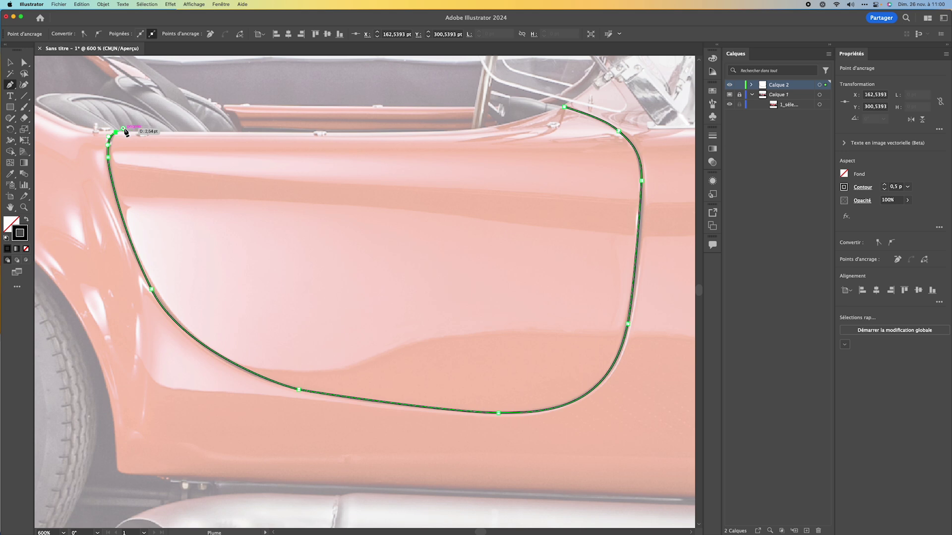
Align the outgoing handle at the upper rear corner with the door's top edge using the Anchor Point tool.
left_click(10, 85)
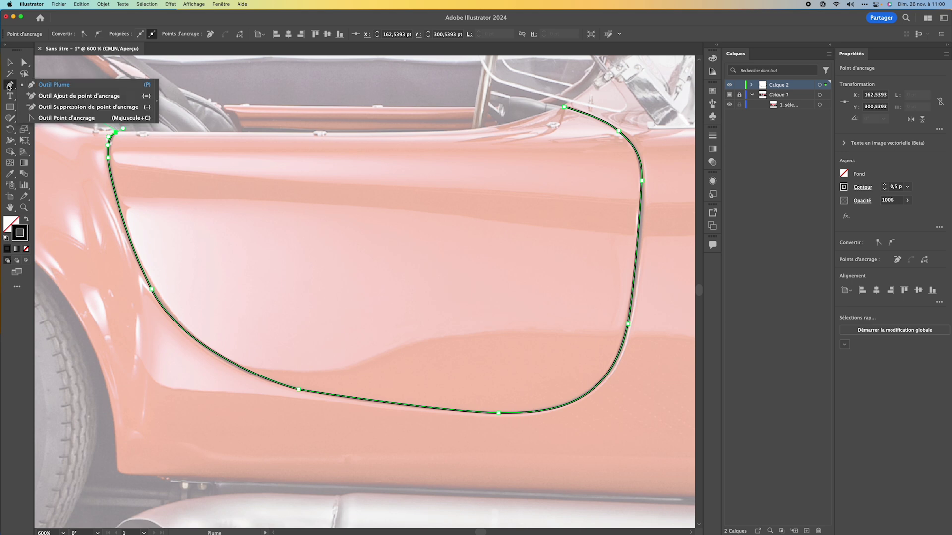
left_click(66, 118)
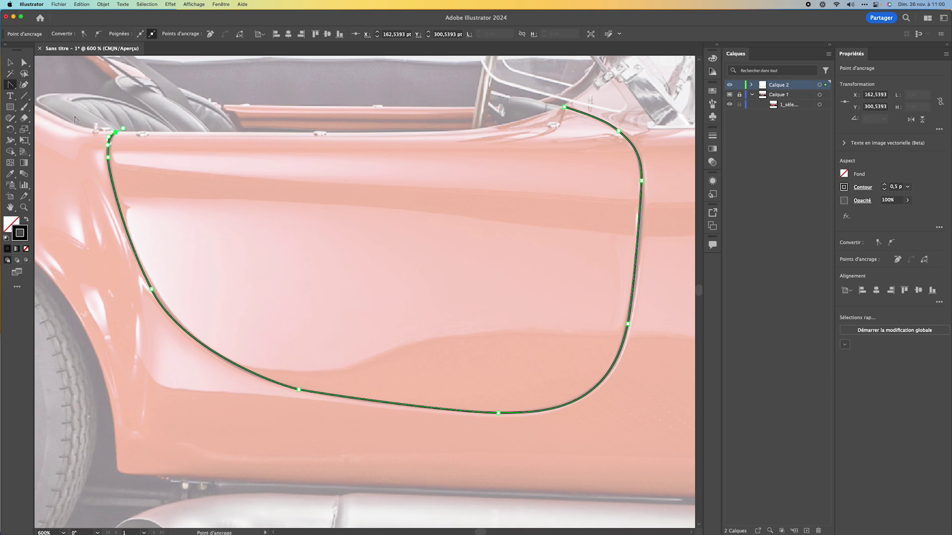
left_click(123, 132)
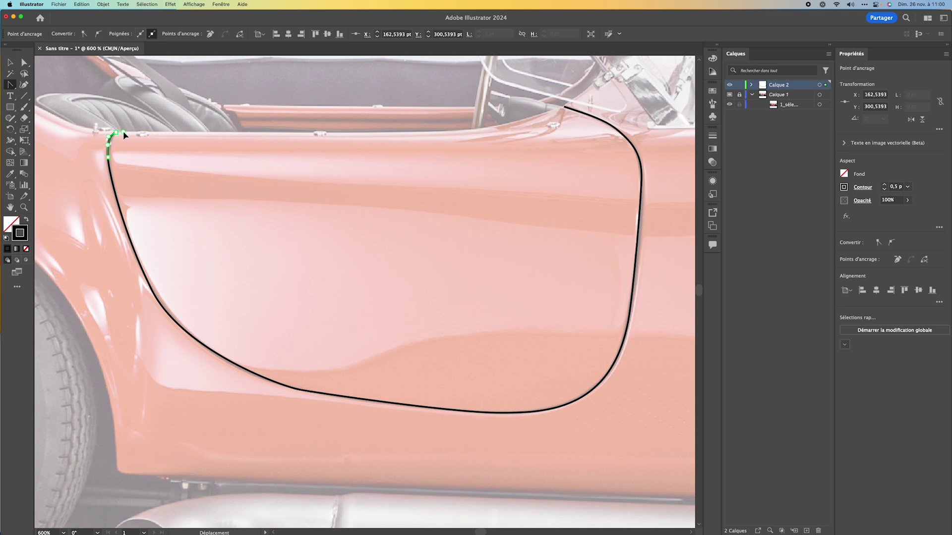
key("super+a")
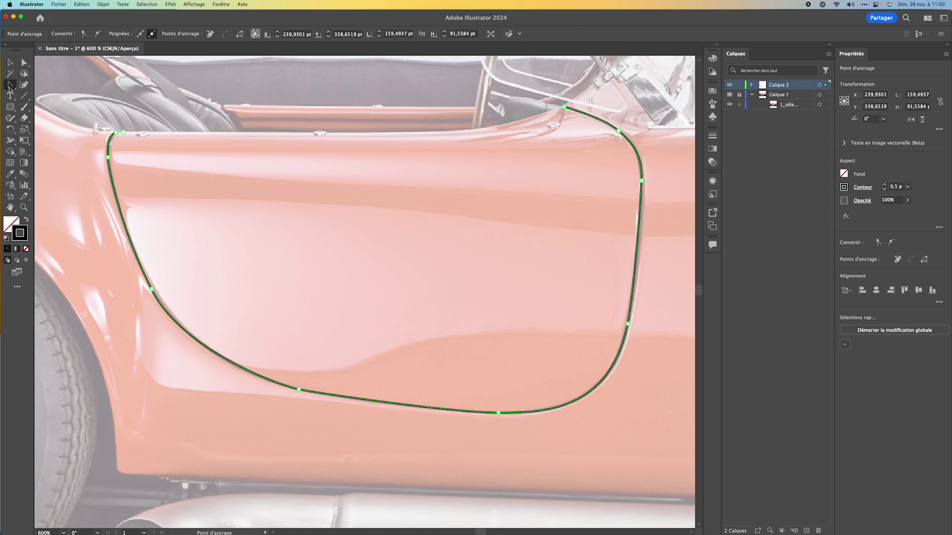
key("p")
left_click_drag(448, 132, 473, 132)
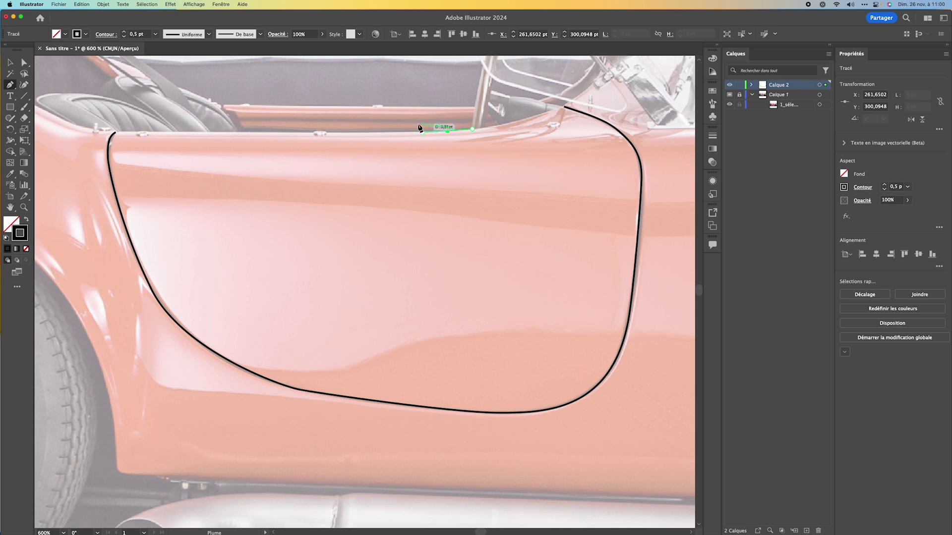
key("Escape")
left_click(429, 133, "super")
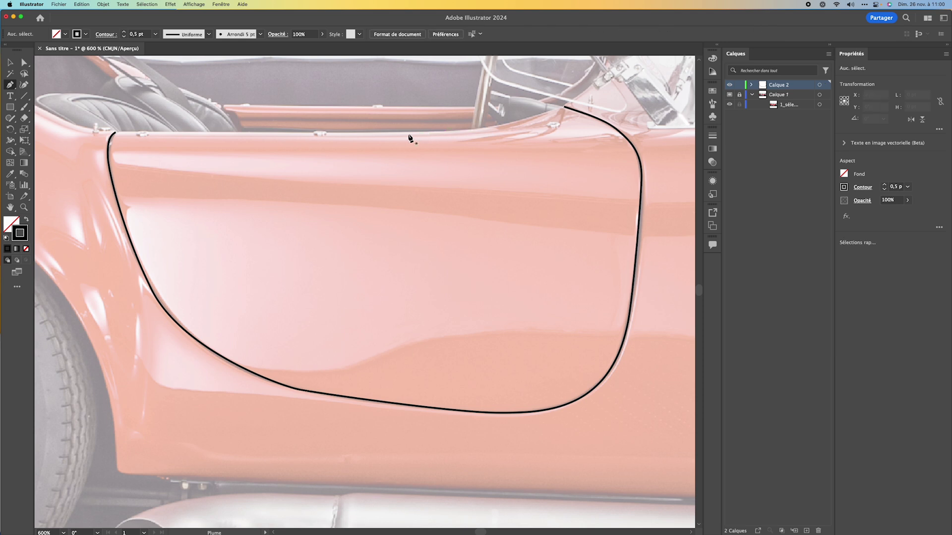
Resume the path from the upper rear corner with the Pen tool, trace the door's top edge and close the outline at the upper front corner.
left_click(114, 133)
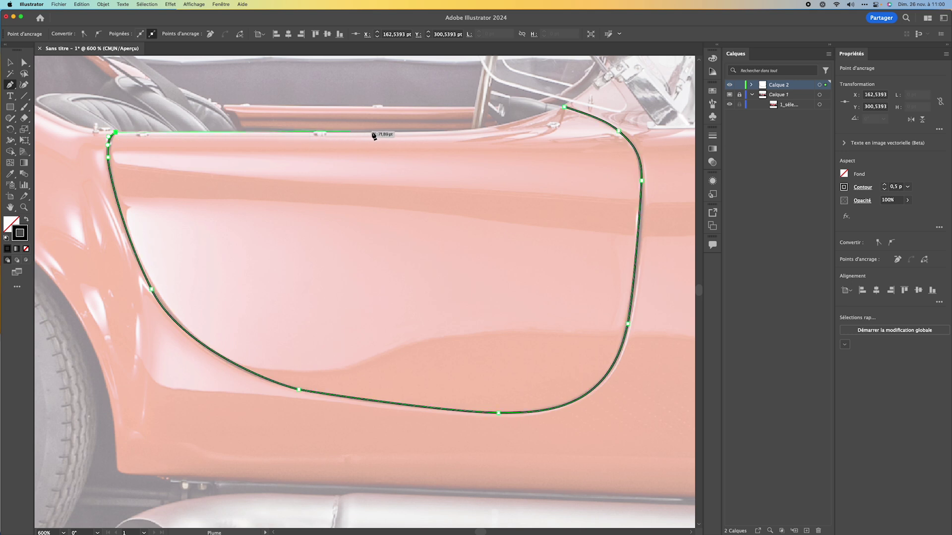
left_click_drag(440, 132, 463, 130)
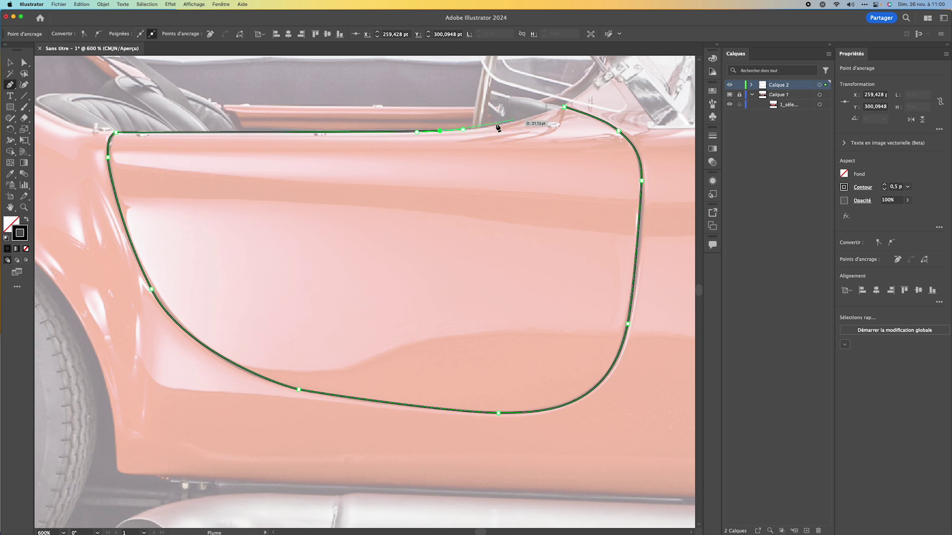
left_click(565, 106)
left_click_drag(569, 106, 585, 93)
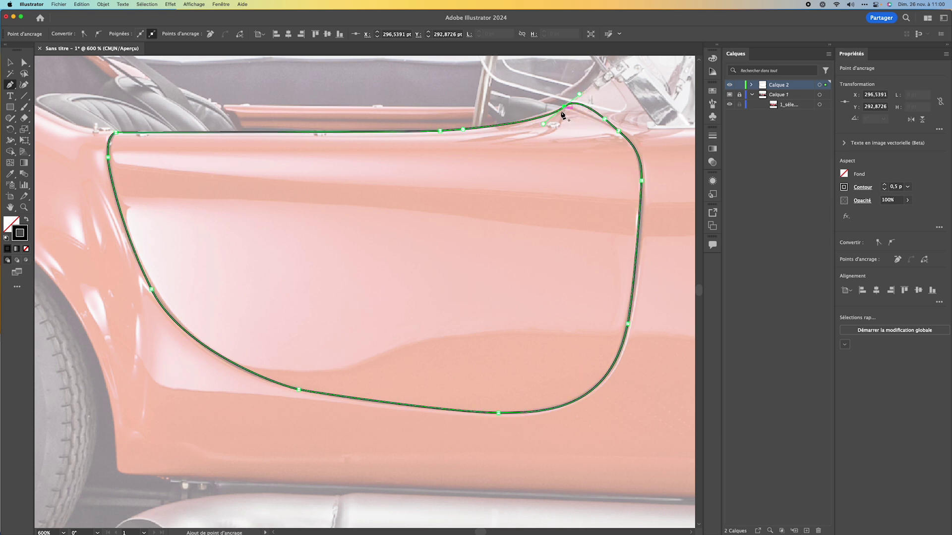
Readjust the handles and position of the closing anchor so the upper front corner fits the door outline.
left_click(575, 109, "super")
key("super+a")
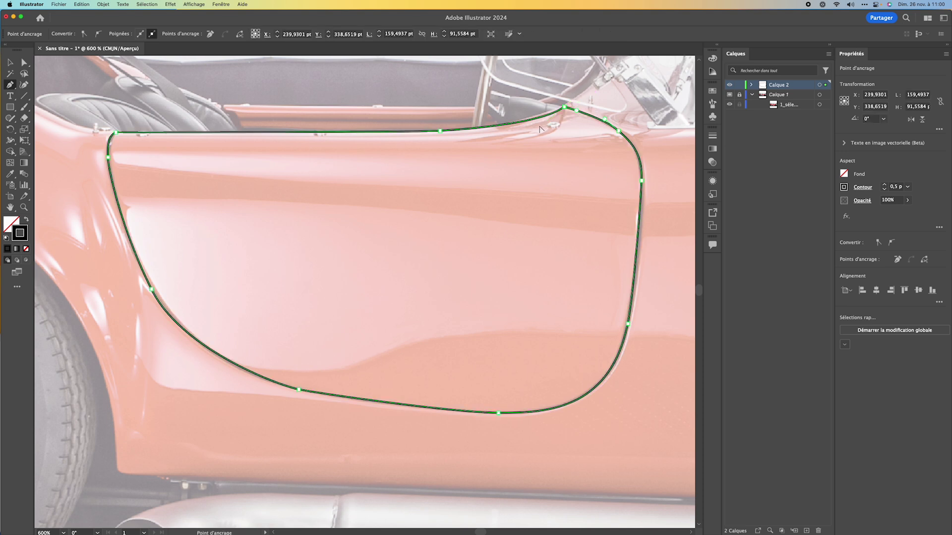
key("super")
left_click(564, 108, "super")
mouse_move(555, 118)
left_mouse_down()
mouse_move(531, 128)
mouse_move(561, 107)
left_mouse_up()
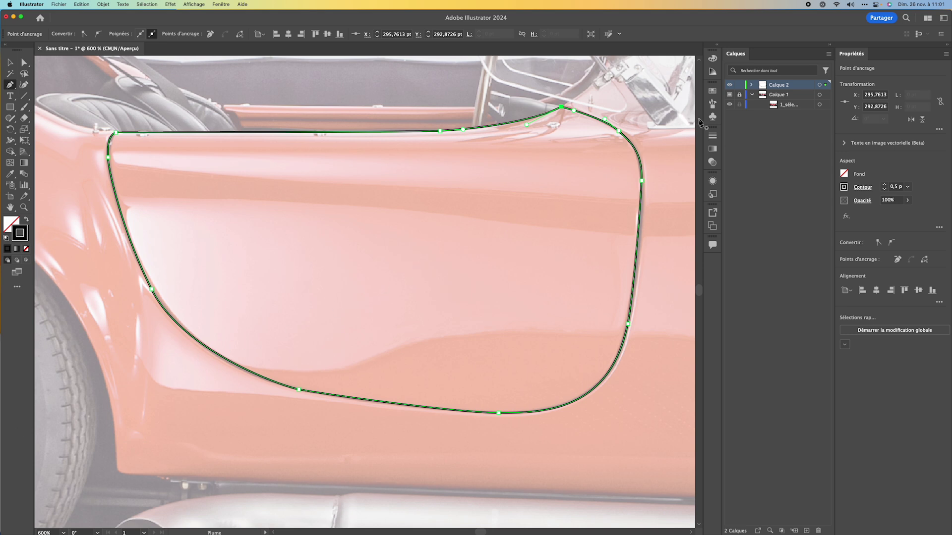
Hide Calque 2 and add a new layer, Calque 3, with its layer colour set to Vert anis.
left_click(729, 85)
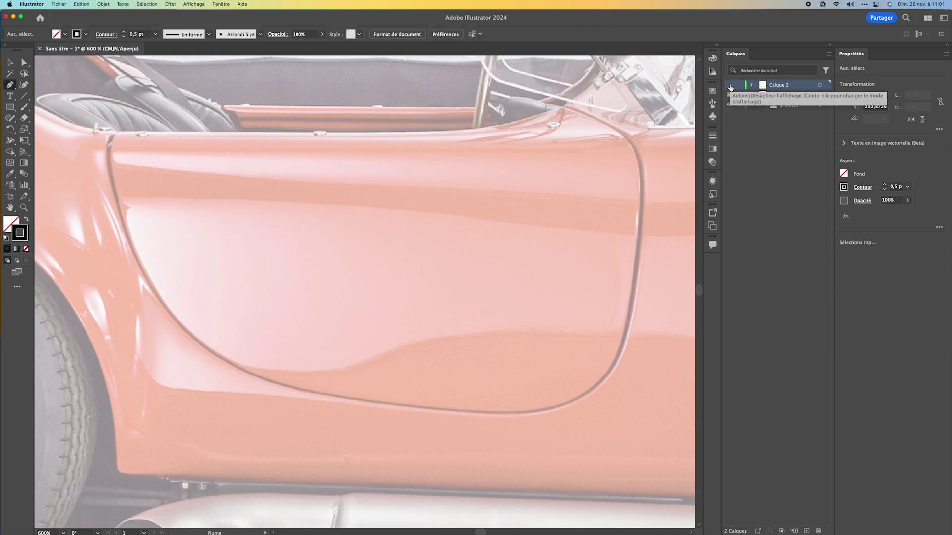
left_click(806, 530)
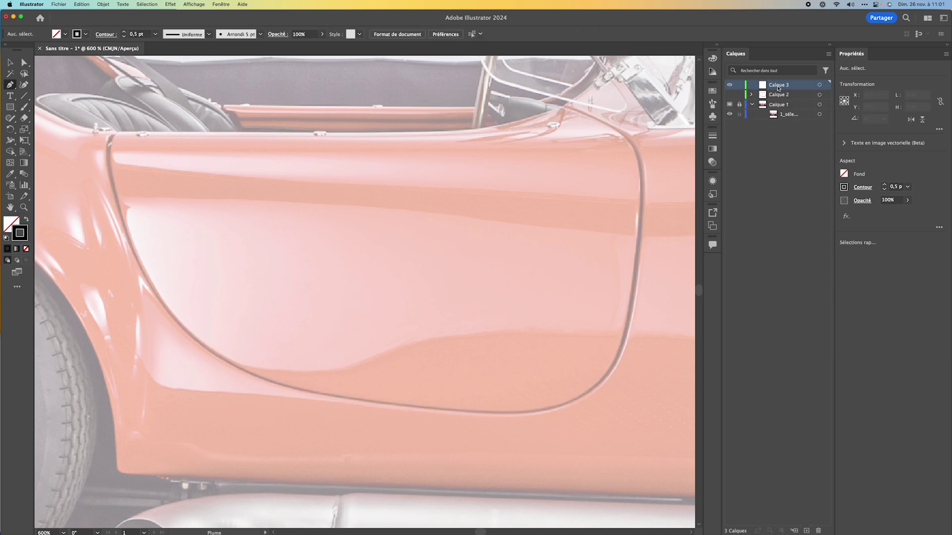
double_click(797, 89)
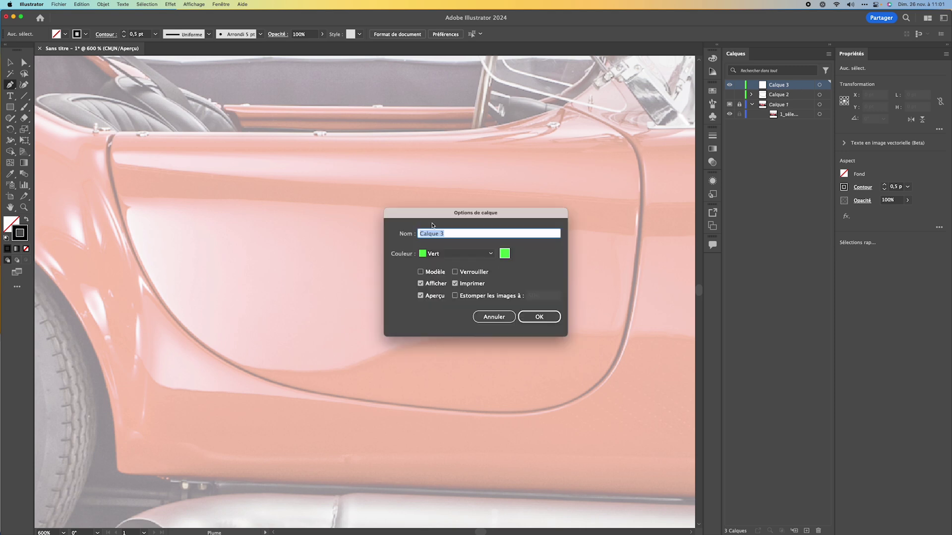
left_click(453, 256)
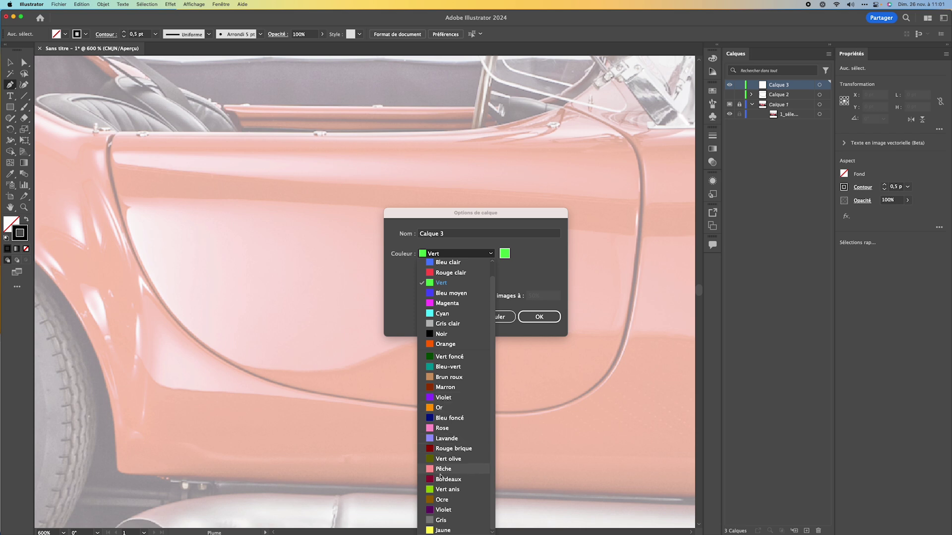
left_click(446, 489)
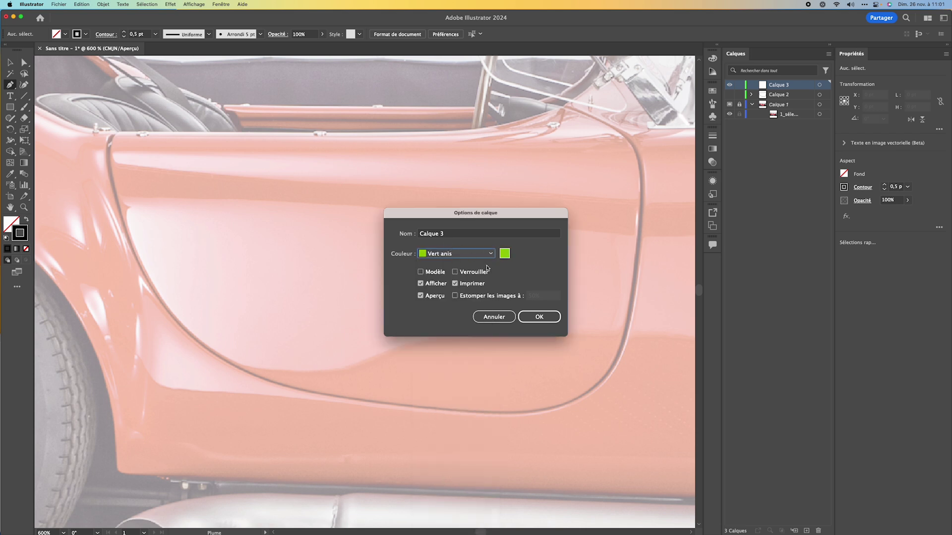
left_click(537, 316)
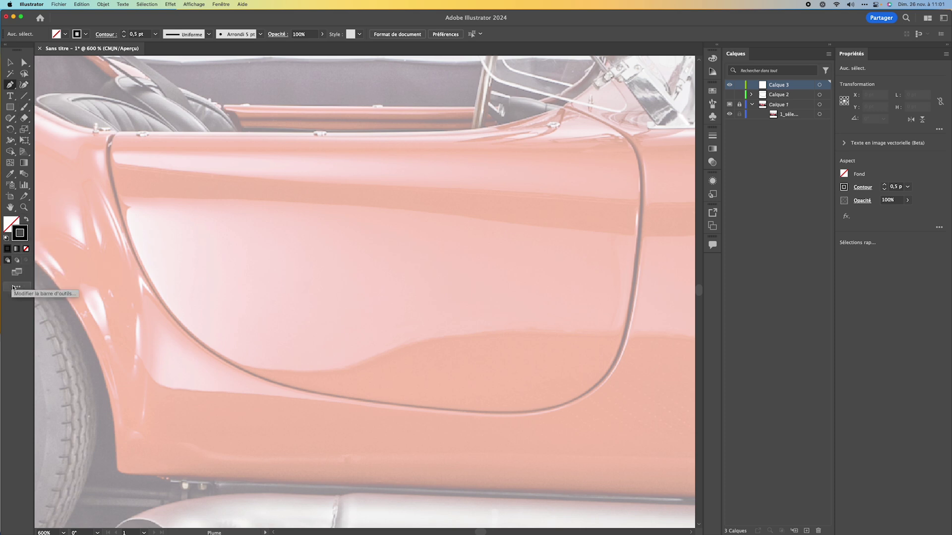
Trace the door's upper front curve on Calque 3 with the Curvature tool, placing points along the door line.
left_click(17, 288)
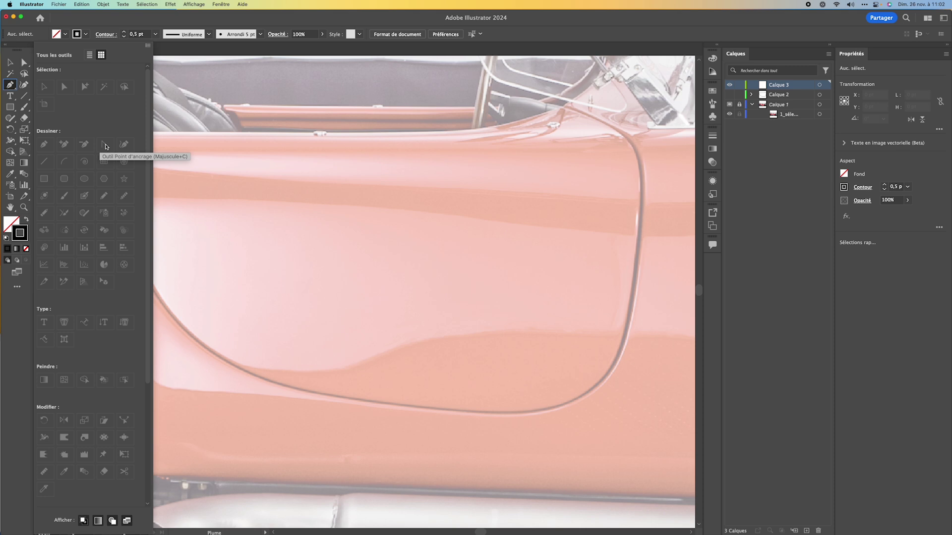
left_click(124, 145)
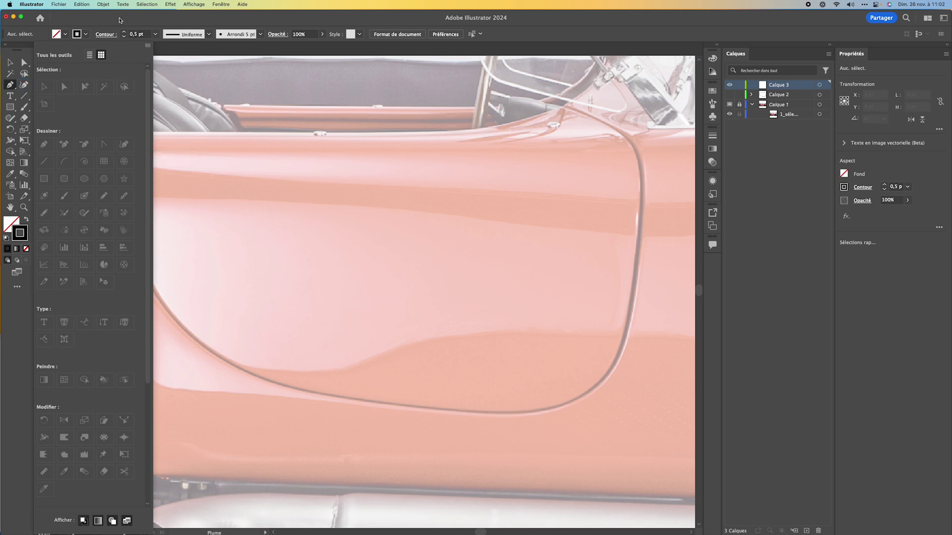
left_click(119, 20)
left_click(24, 85)
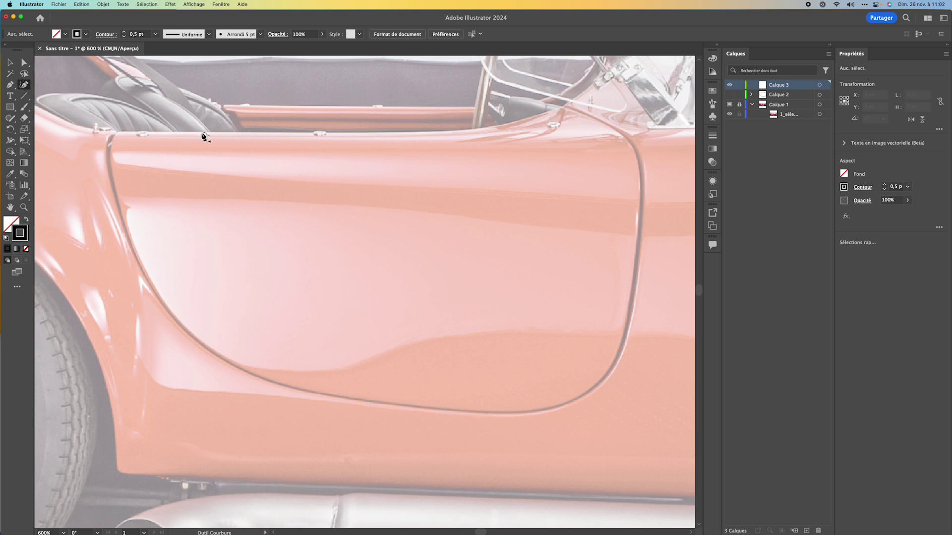
left_click(564, 107)
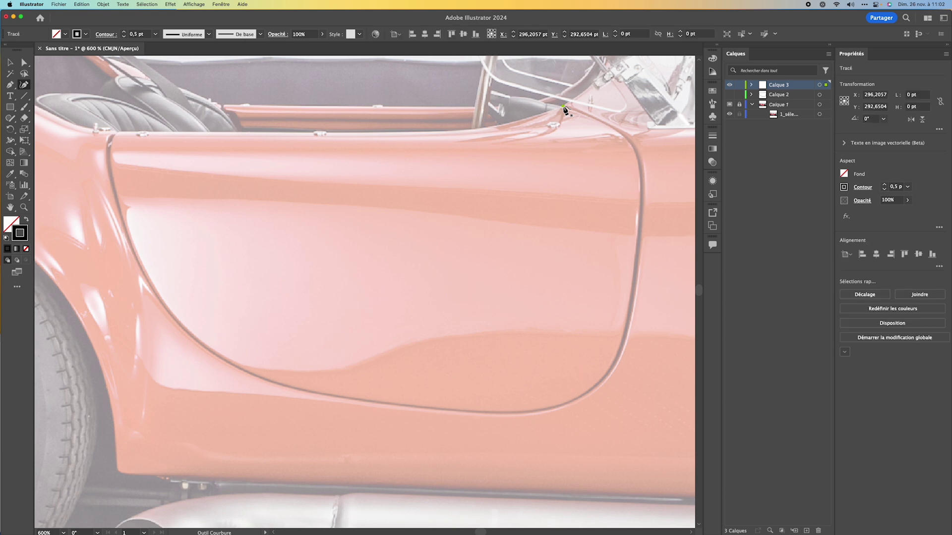
left_click(615, 130)
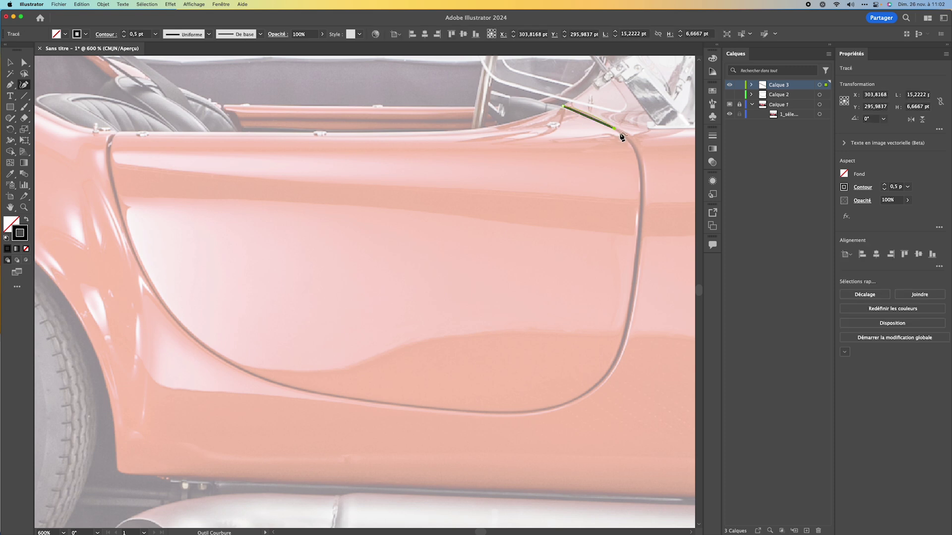
left_click(624, 137)
left_click(632, 146)
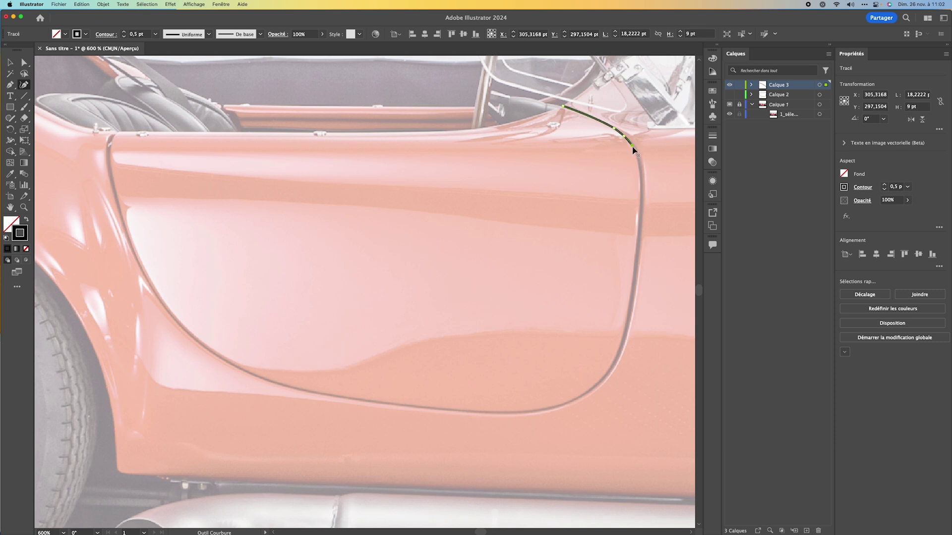
left_click(637, 160)
left_click(640, 183)
left_click(640, 218)
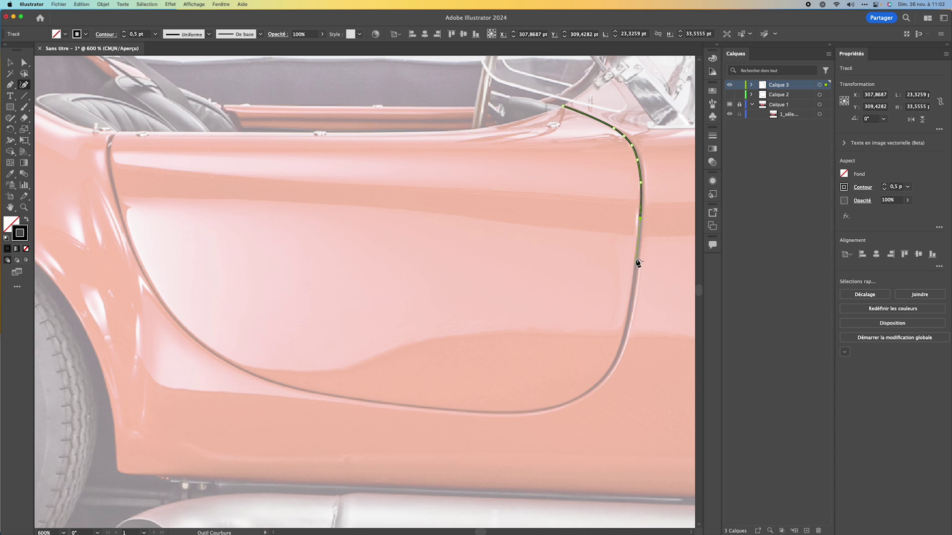
Continue the Curvature tool path down the door's front edge and around the lower front corner, placing points along the door line.
left_click(637, 259)
left_click(633, 301)
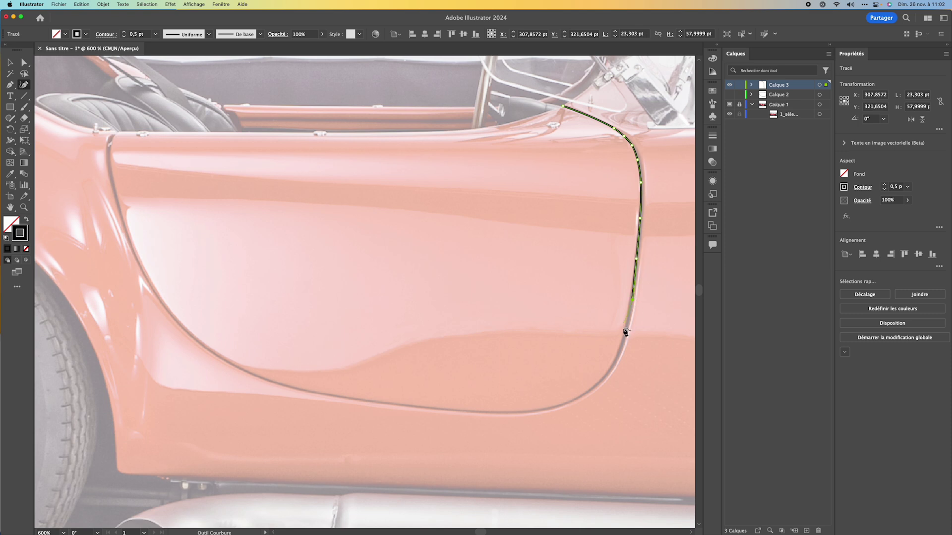
left_click(626, 333)
left_click(614, 366)
left_click(592, 390)
left_click(566, 404)
left_click(532, 411)
left_click(482, 411)
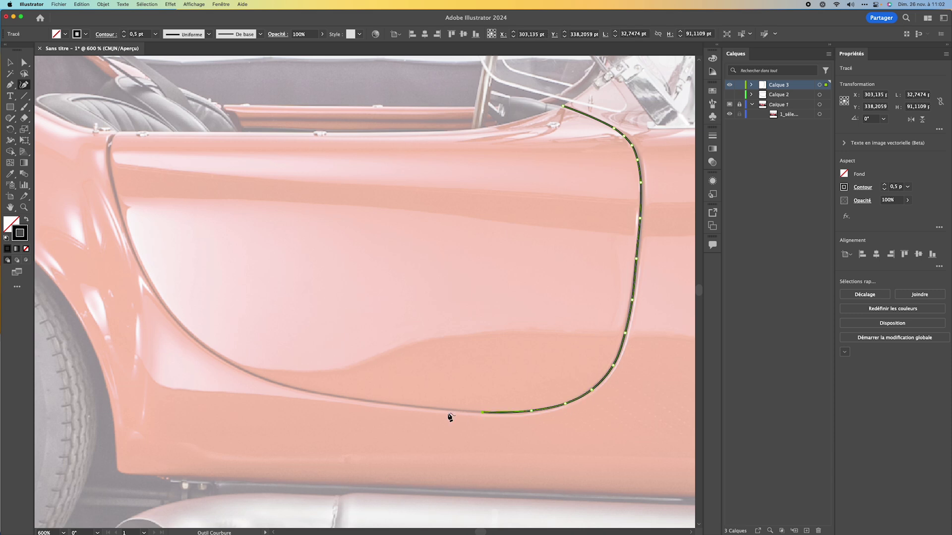
Extend the curved path rearward along the door's lower edge and up into the lower rear curve.
left_click(412, 407)
left_click(320, 393)
left_click(267, 380)
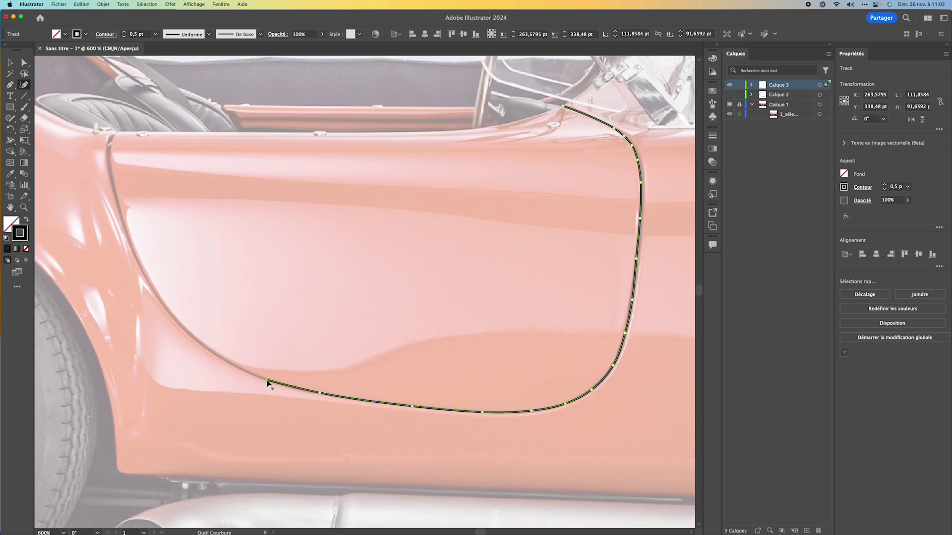
left_click(219, 357)
left_click(188, 334)
left_click(163, 306)
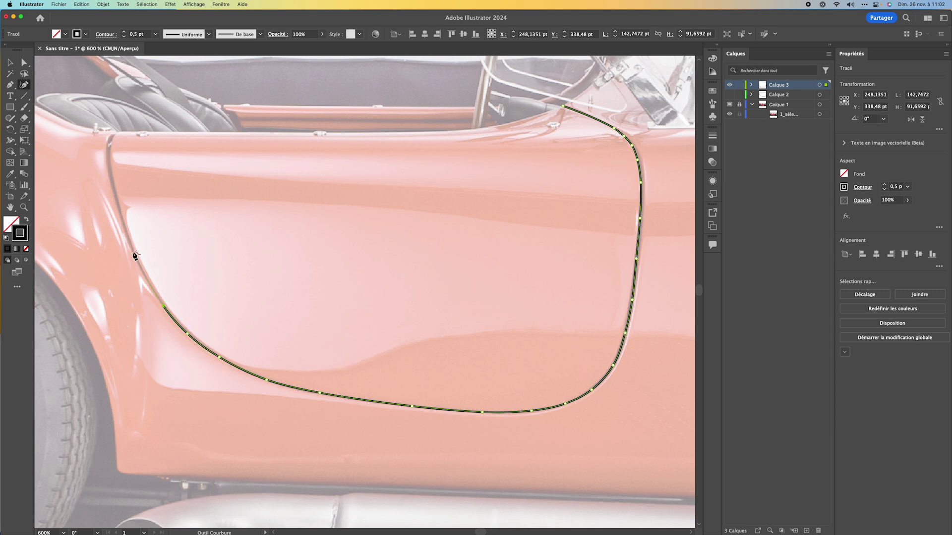
Continue the curved path up the door's rear edge to the upper rear corner.
left_click(135, 257)
left_click(124, 223)
left_click(112, 184)
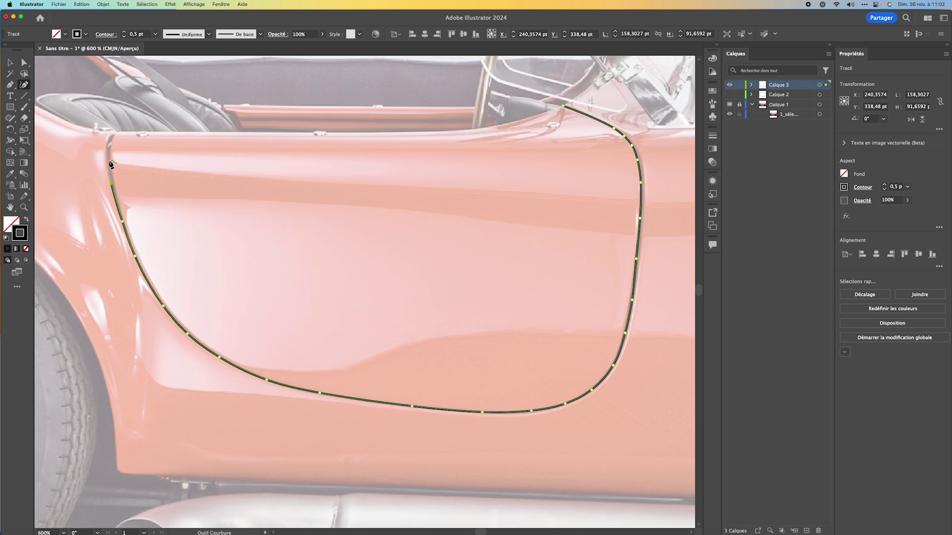
left_click(109, 149)
left_click(111, 135)
left_click(113, 132)
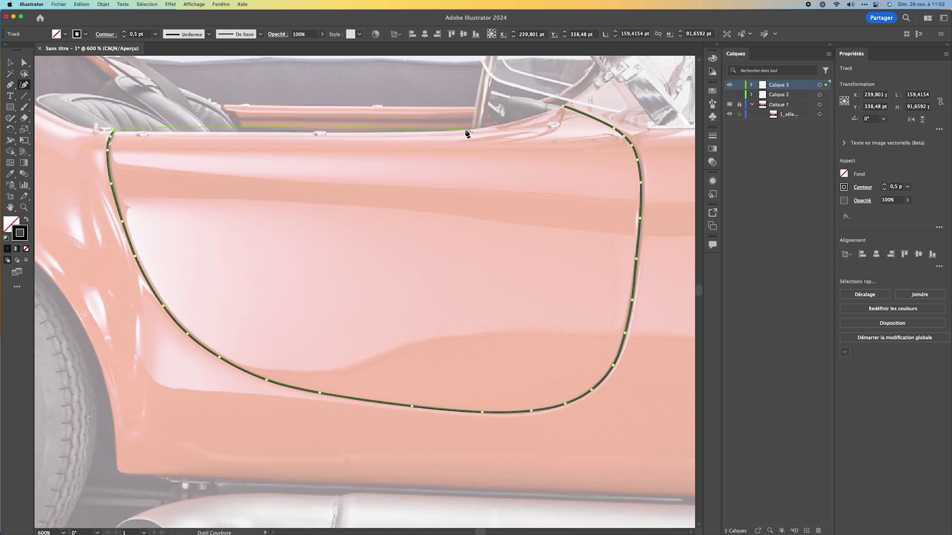
Trace the door's top edge, close the outline at the upper front corner, and convert both upper corners to sharp corner points.
left_click(403, 133)
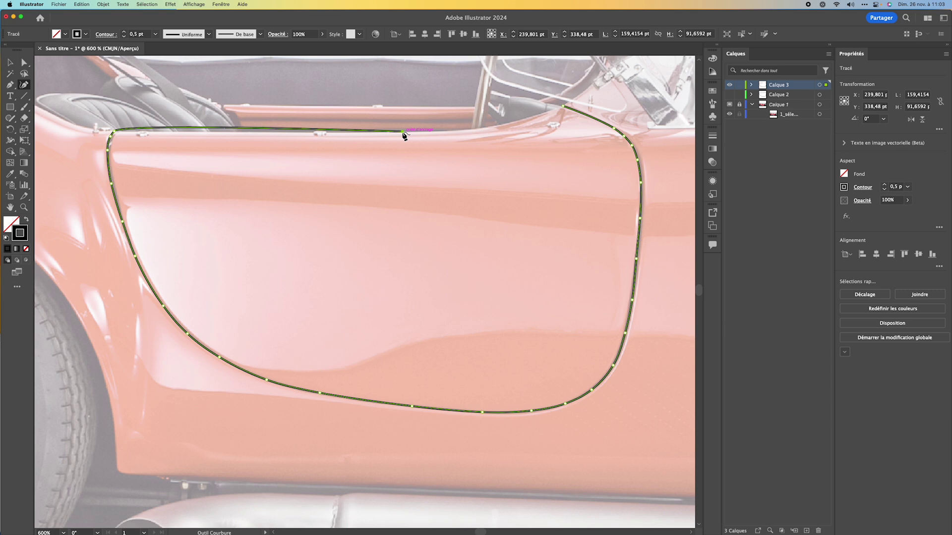
left_click(462, 130)
left_click(504, 123)
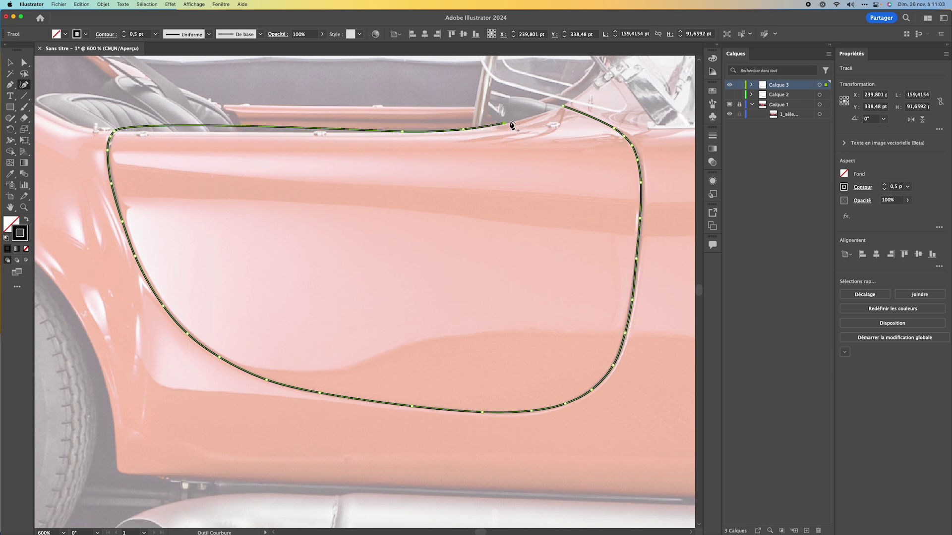
left_click(538, 115)
left_click(553, 108)
left_click(563, 107)
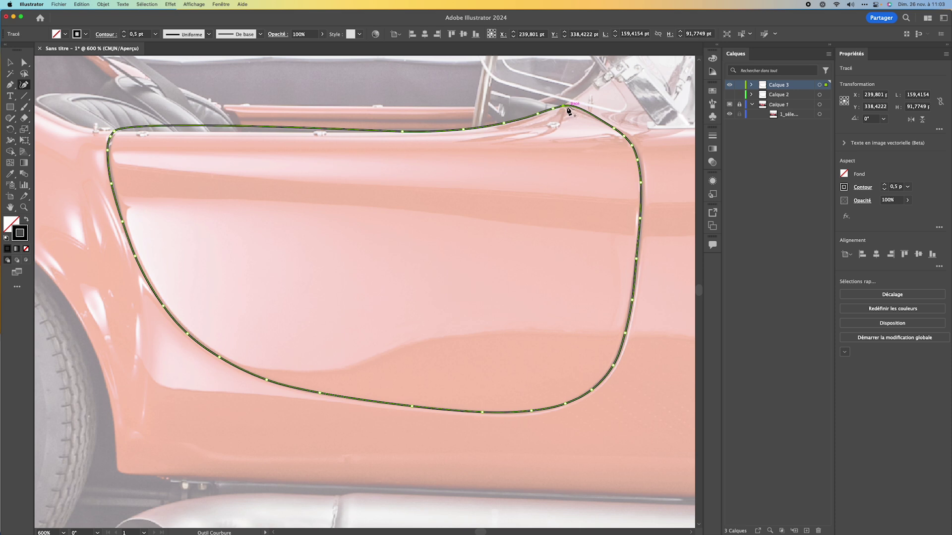
double_click(564, 107)
double_click(113, 132)
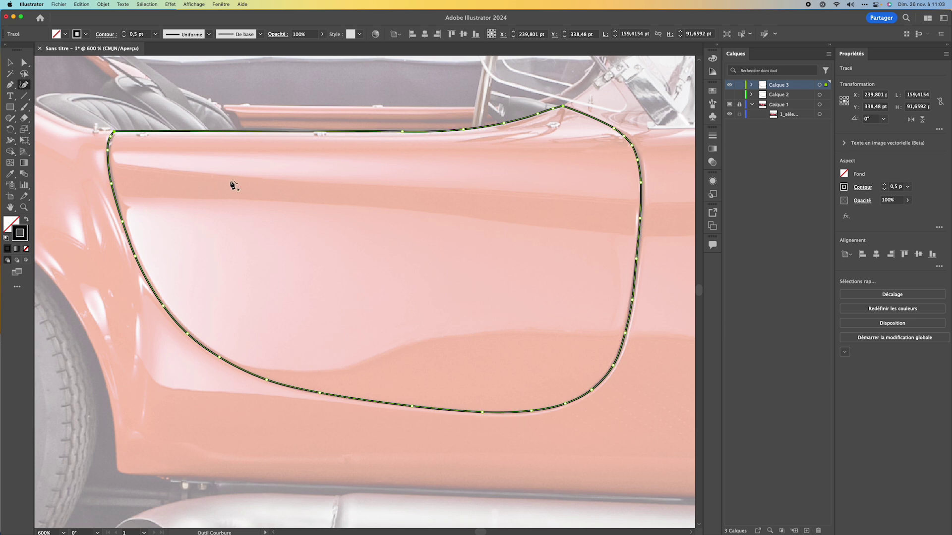
Try moving the anchor just behind the upper front corner with Direct Selection, and undo the move.
left_click(24, 62)
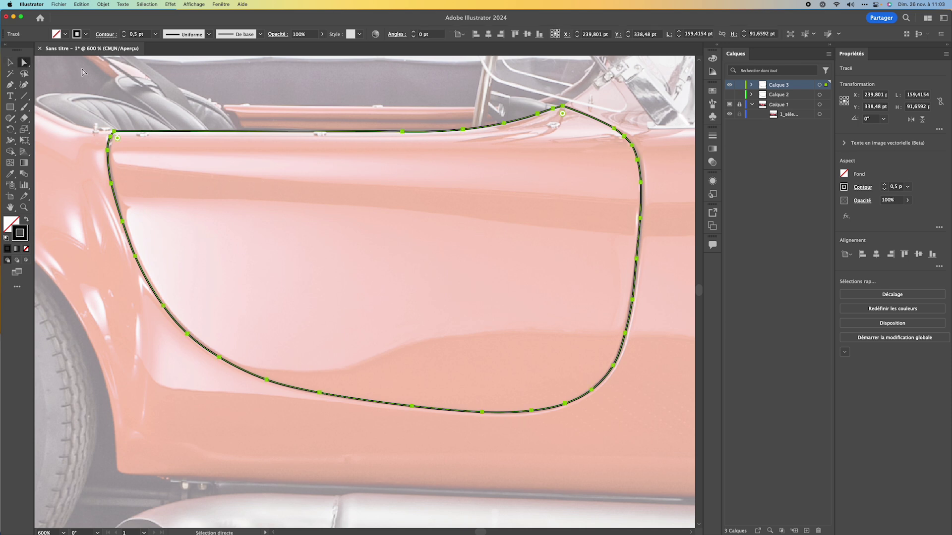
left_click(553, 108)
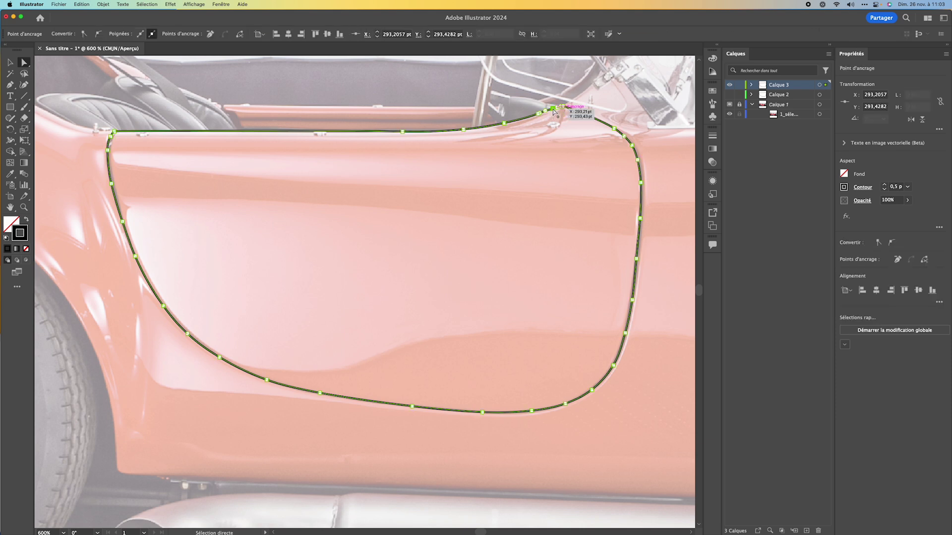
left_click_drag(551, 109, 535, 92)
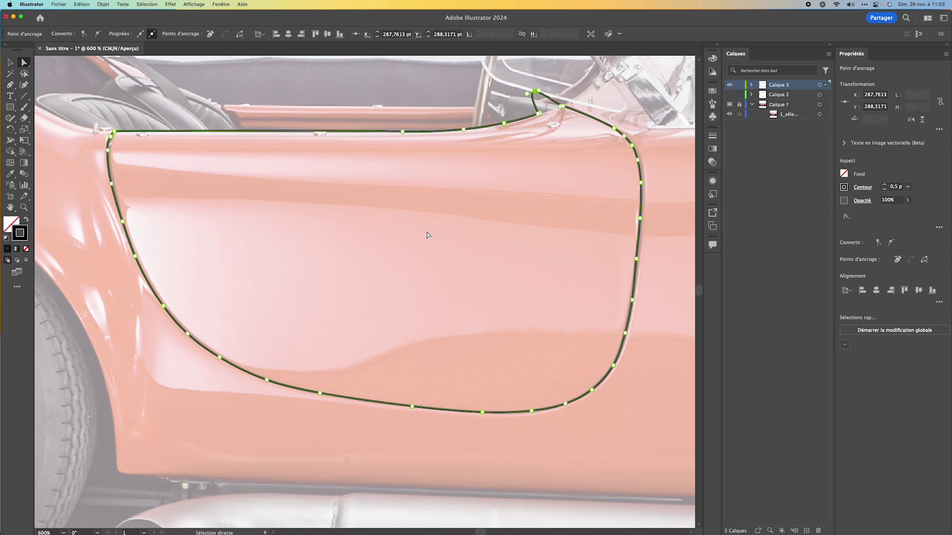
key("super+z")
Remove the surplus anchor points on either side of the upper front corner with the Pen tool.
left_click(10, 85)
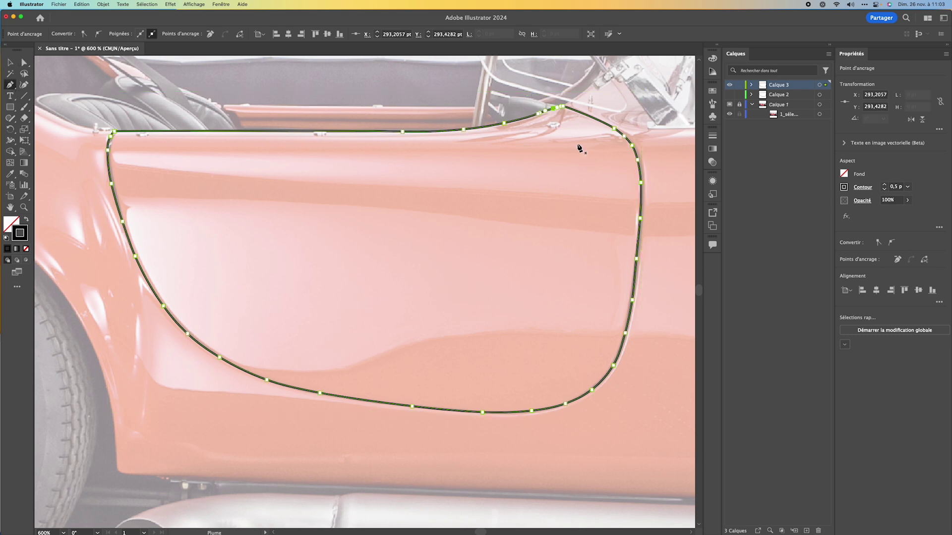
left_click(553, 109)
left_click(629, 142)
Examine the anchors and handles of the upper rear corner, the whole outline and the middle of the top edge.
left_click(114, 131, "super")
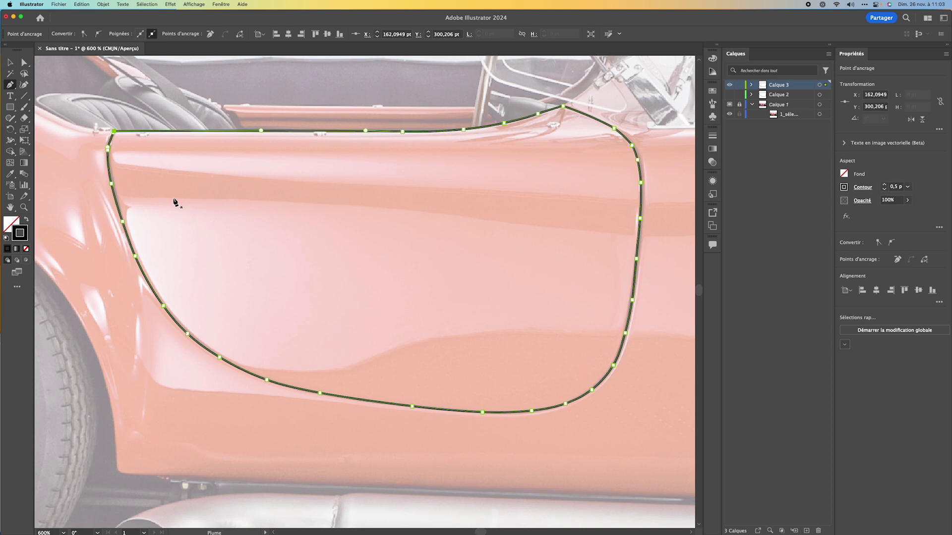
key("super+a")
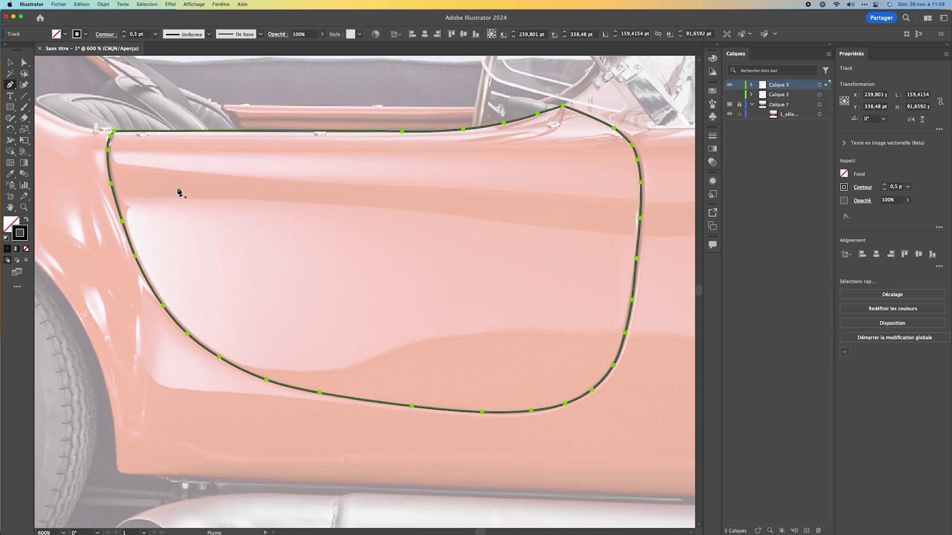
left_click(10, 62)
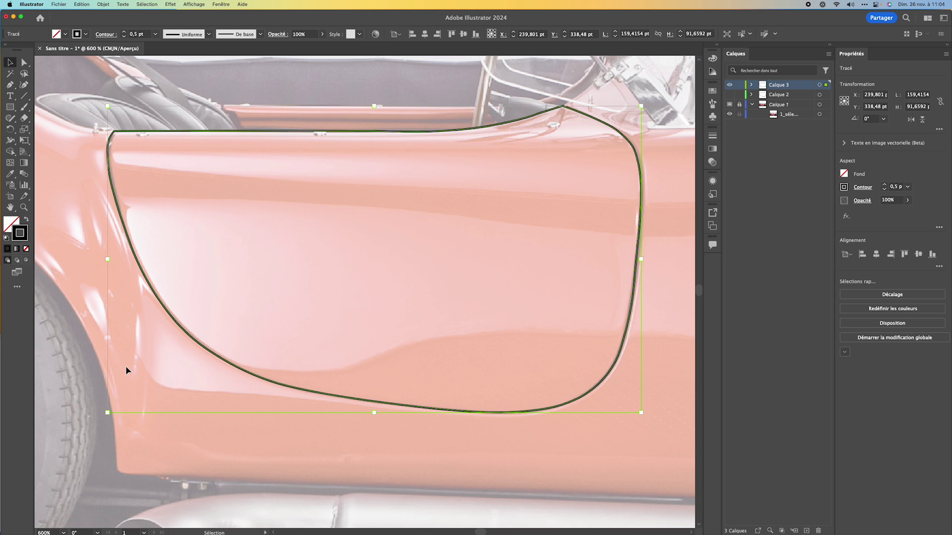
left_click(24, 62)
left_click(402, 131)
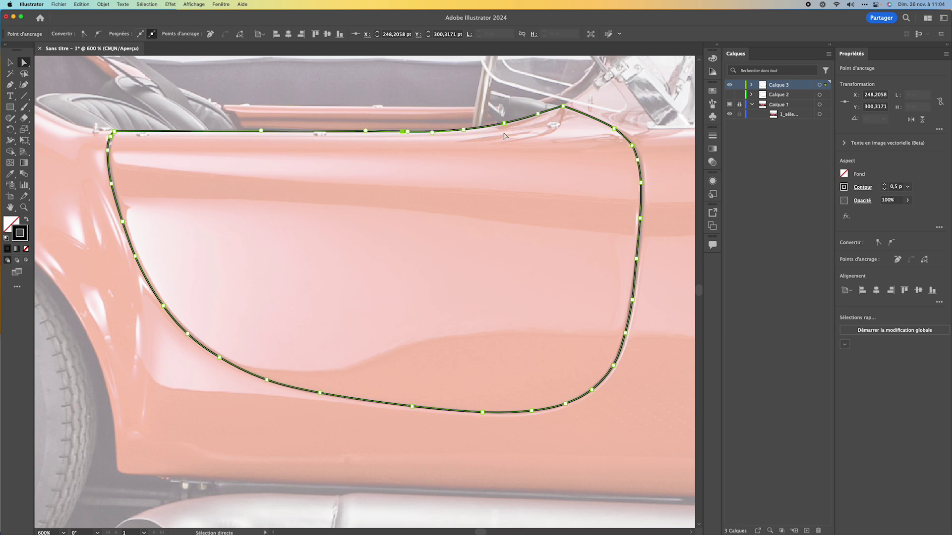
Set the anchor point, handle and bounding box display size to Par défaut in the preferences.
left_click(30, 4)
mouse_move(30, 30)
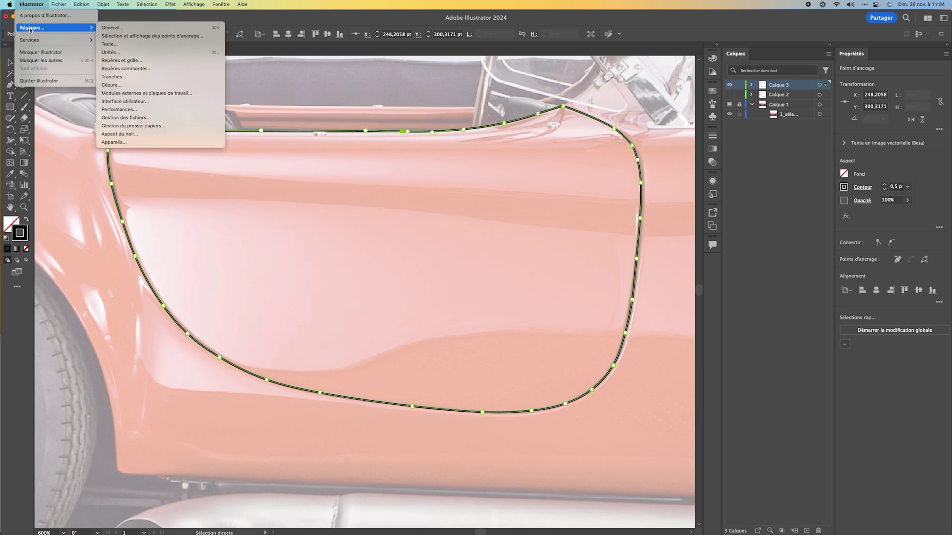
left_click(149, 36)
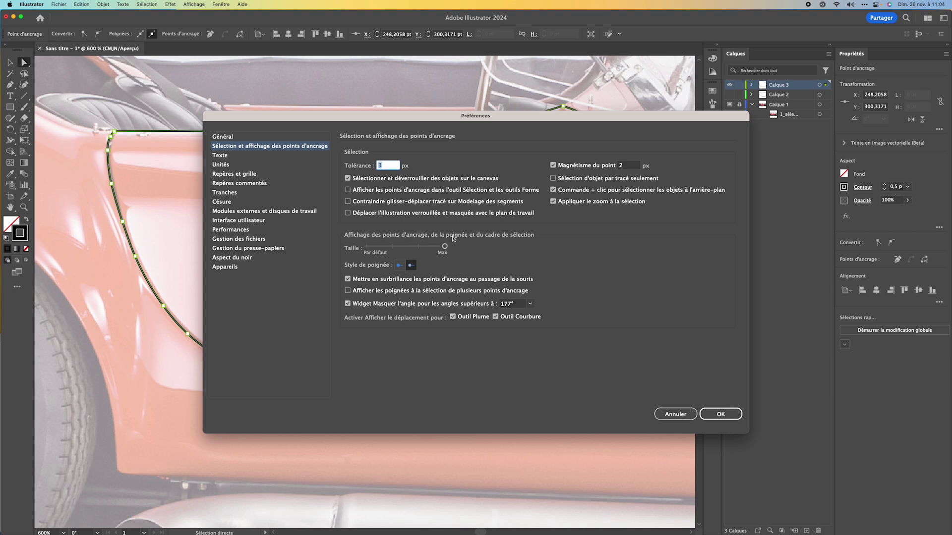
left_click_drag(444, 248, 364, 251)
left_click(735, 411)
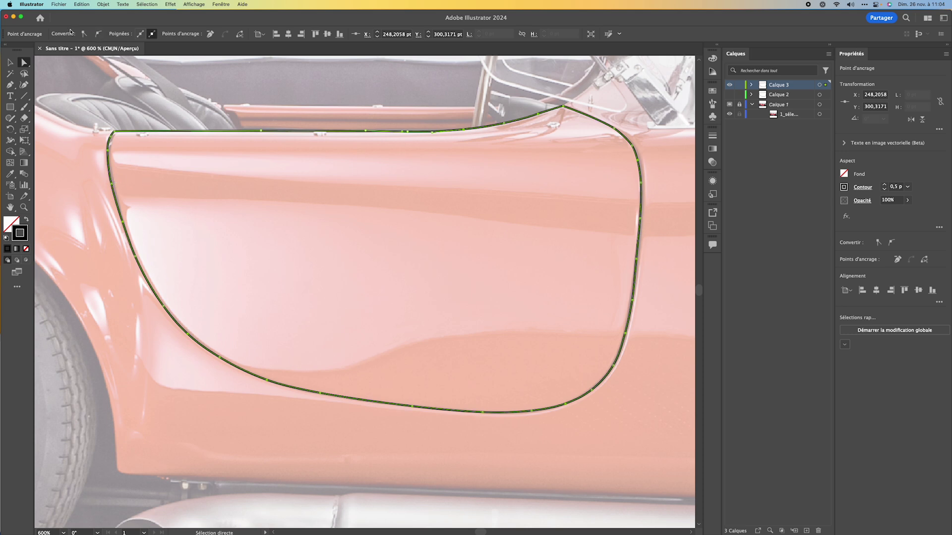
Reopen the anchor point display preferences and try the solid handle style.
key("super+k")
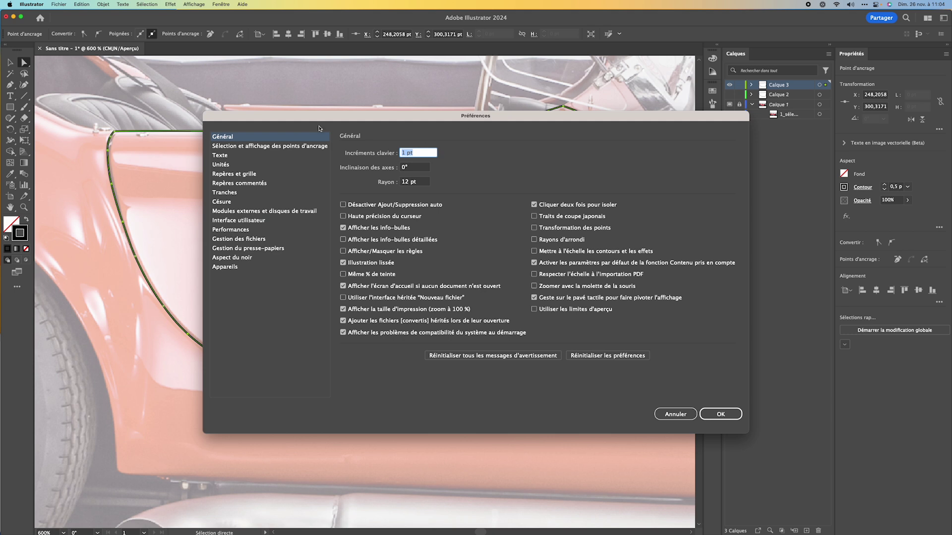
left_click(226, 147)
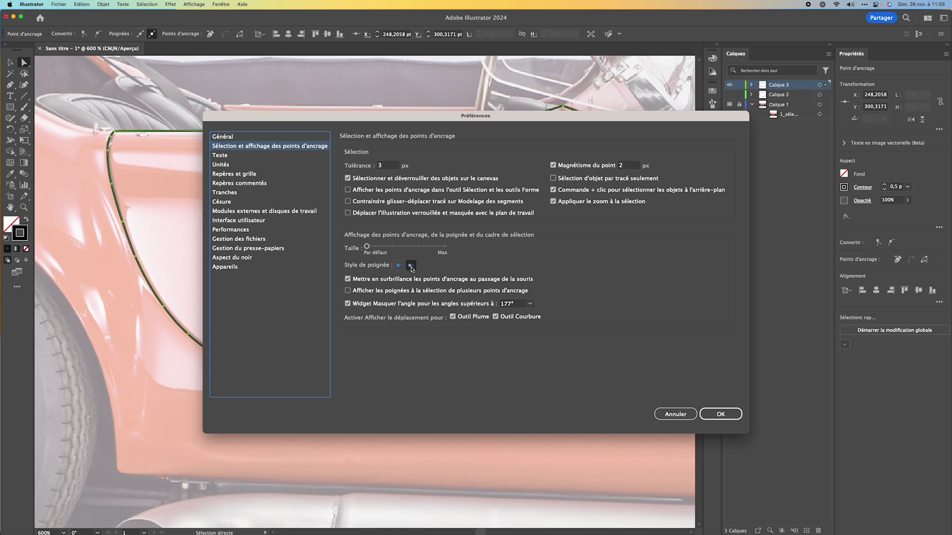
left_click(398, 267)
left_click(721, 415)
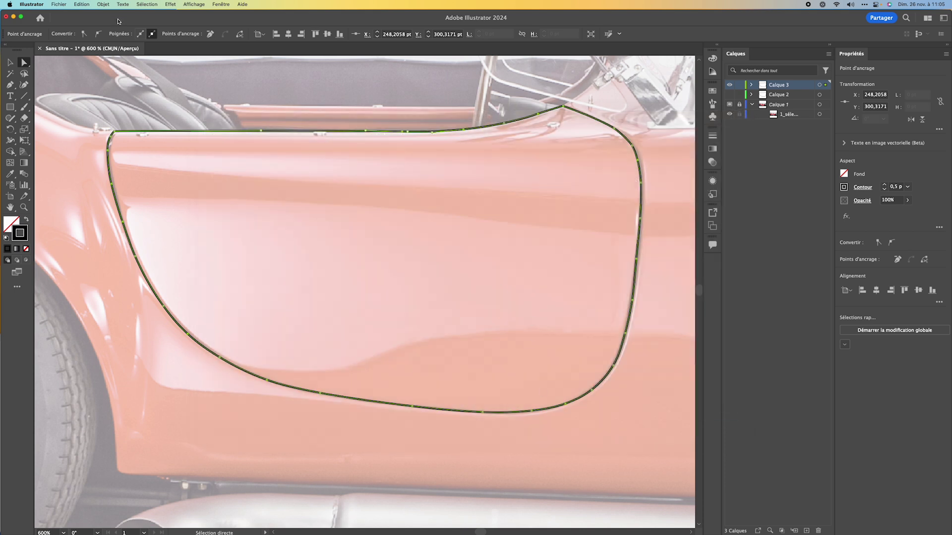
Place two Curvature tool test points inside the door to preview the rubber-band segment, and delete the test path.
left_click(24, 84)
left_click(352, 227)
left_click(394, 223)
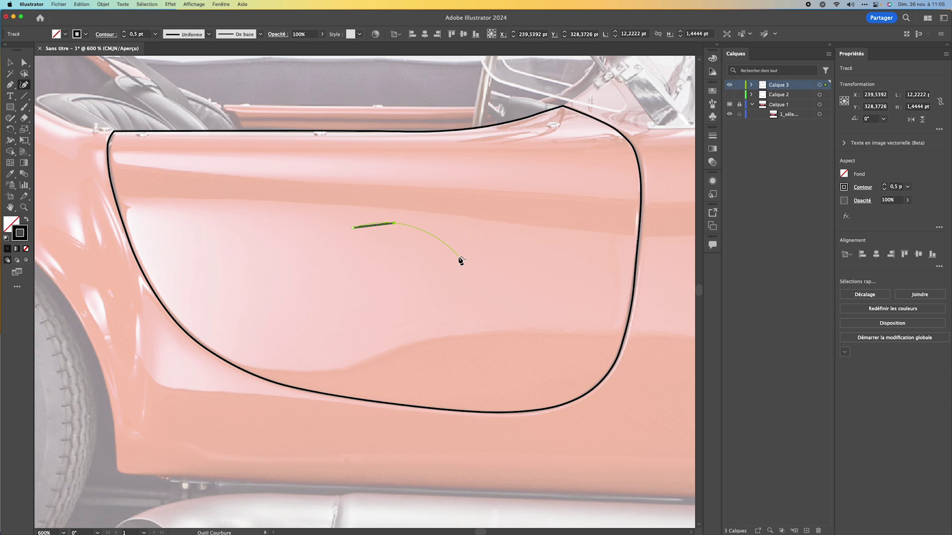
key("BackSpace")
key("BackSpace")
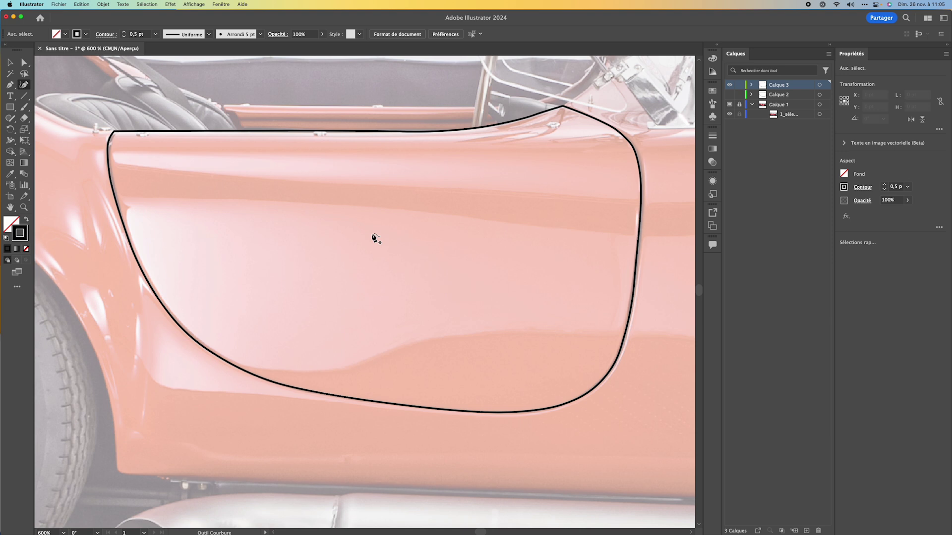
Disable the rubber-band preview for both Outil Plume and Outil Courbure in the anchor point display preferences.
key("super")
key("super+k")
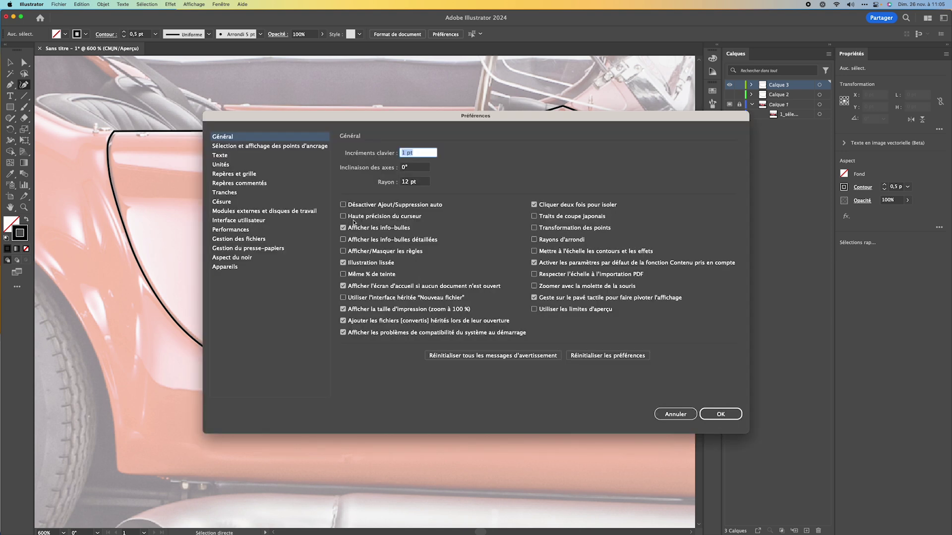
left_click(220, 147)
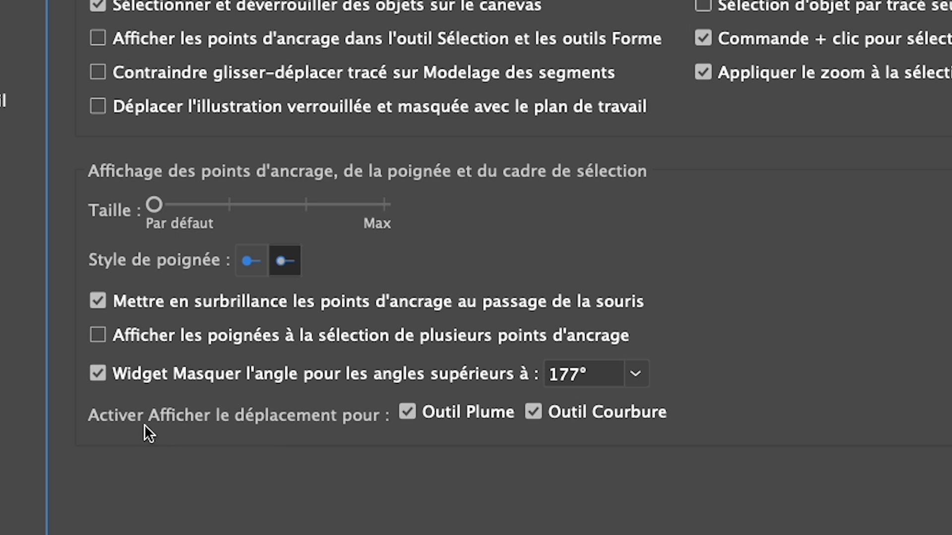
left_click(403, 410)
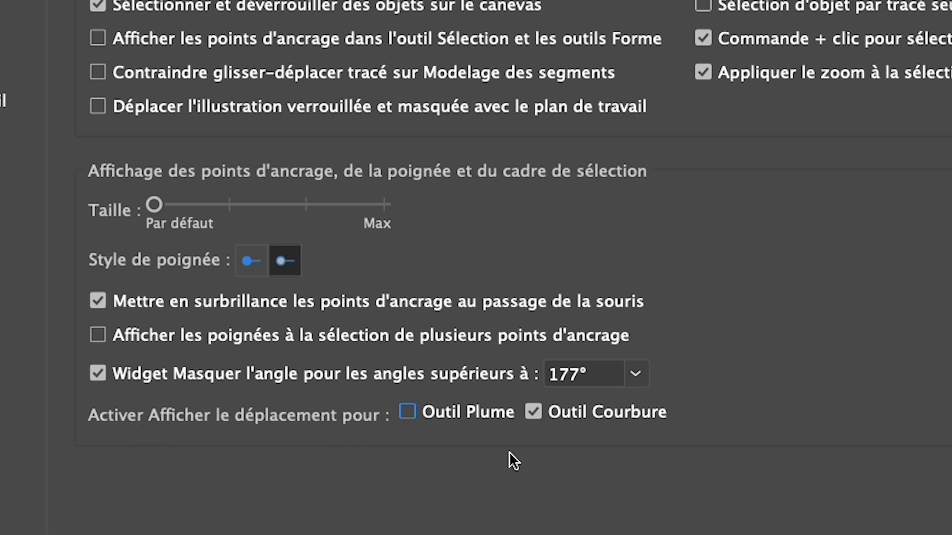
left_click(534, 411)
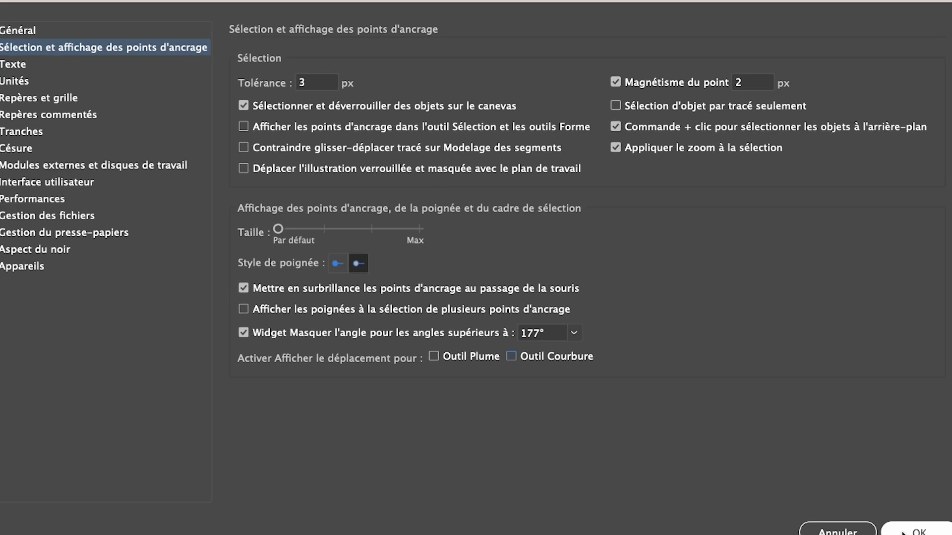
left_click(907, 532)
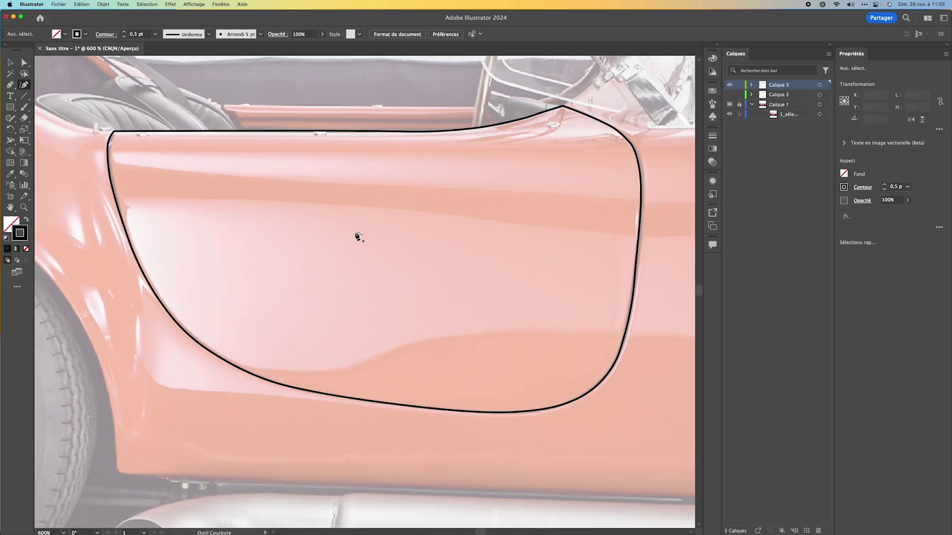
Draw a six-point test curve inside the door with the Curvature tool without the preview, and delete it.
left_click(352, 232)
left_click(385, 229)
left_click(399, 252)
left_click(408, 275)
left_click(376, 291)
left_click(341, 275)
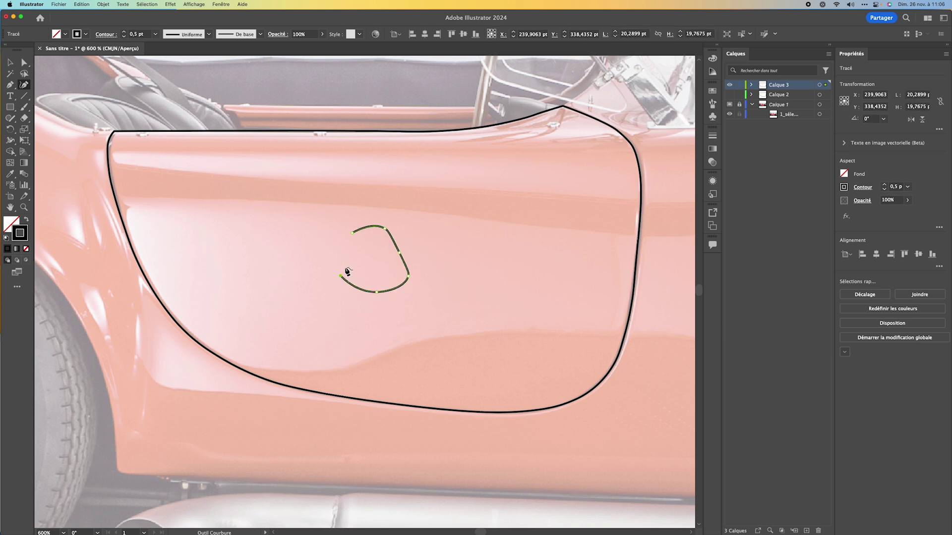
key("BackSpace")
key("BackSpace")
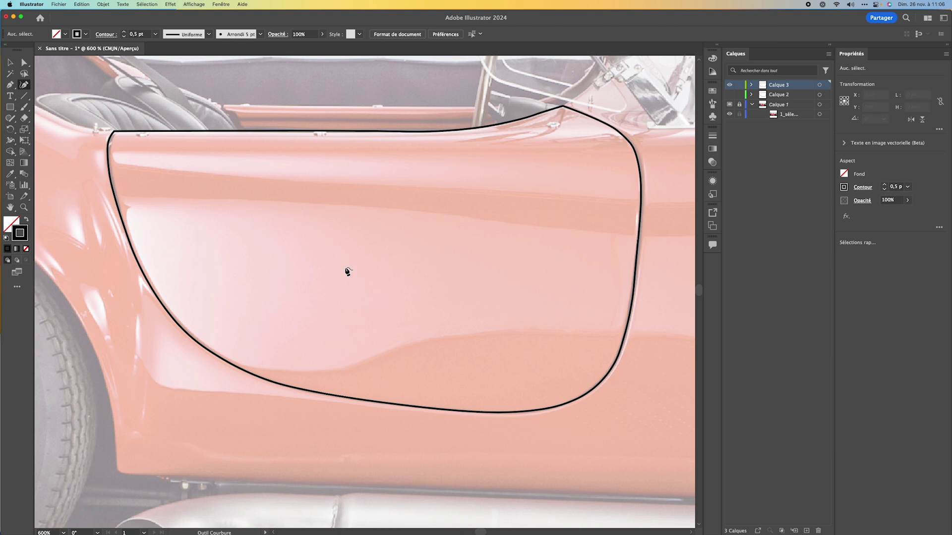
Select the whole door outline on Calque 3 with the Selection tool.
left_click(10, 63)
left_click(327, 133)
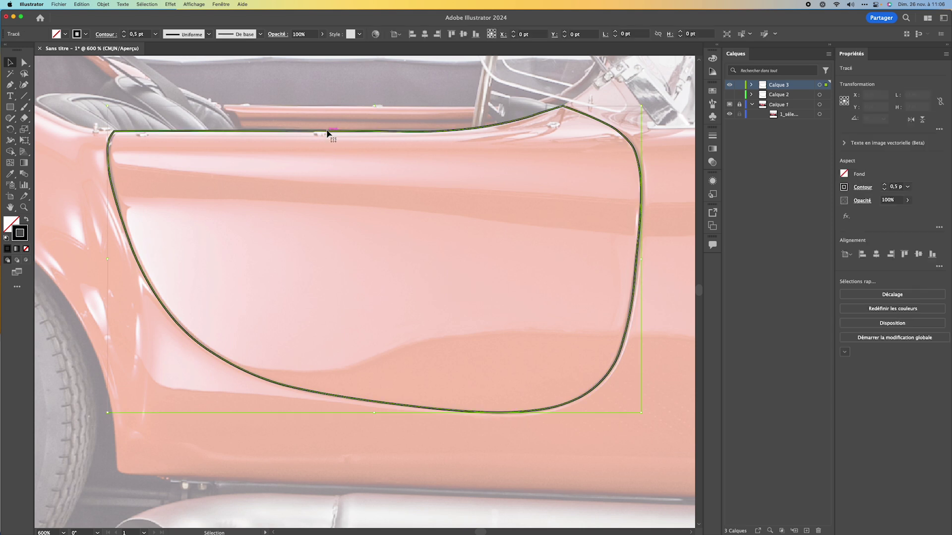